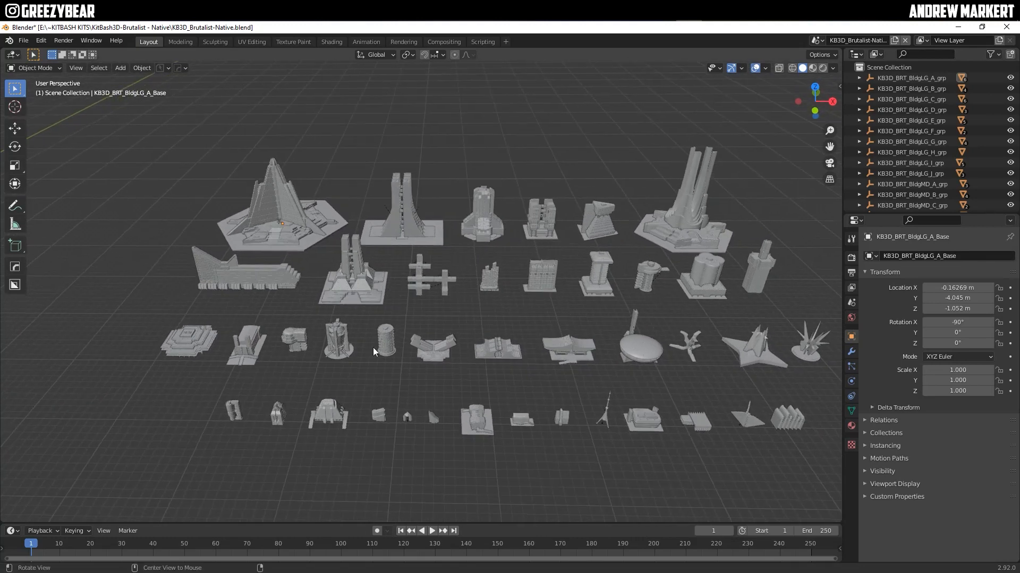
Step: Enlarge the outliner area so it lists more of the kit's building groups
{"action": "left_click", "coordinate": [355, 283]}
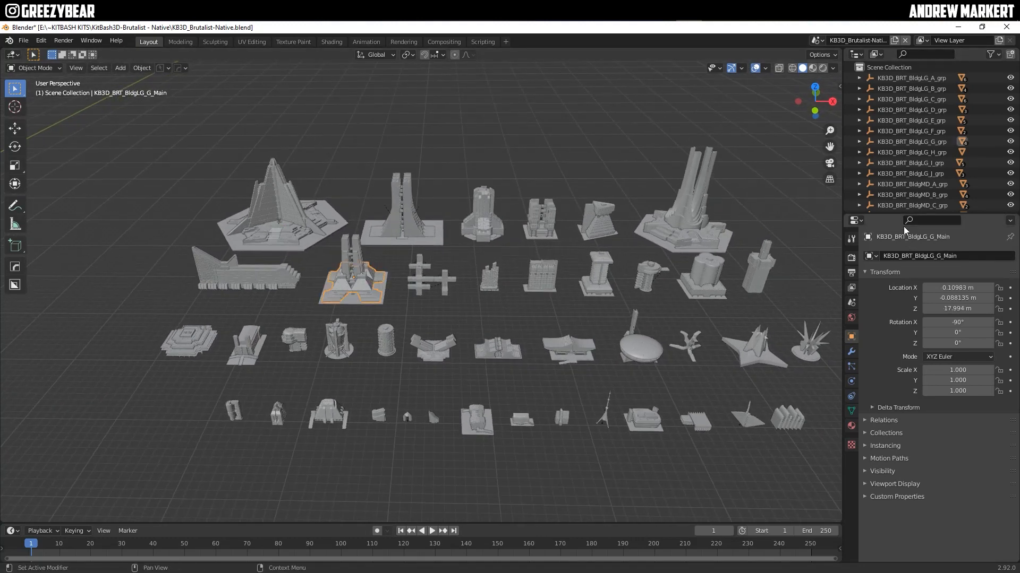
{"action": "left_click_drag", "start_coordinate": [903, 214], "coordinate": [908, 472]}
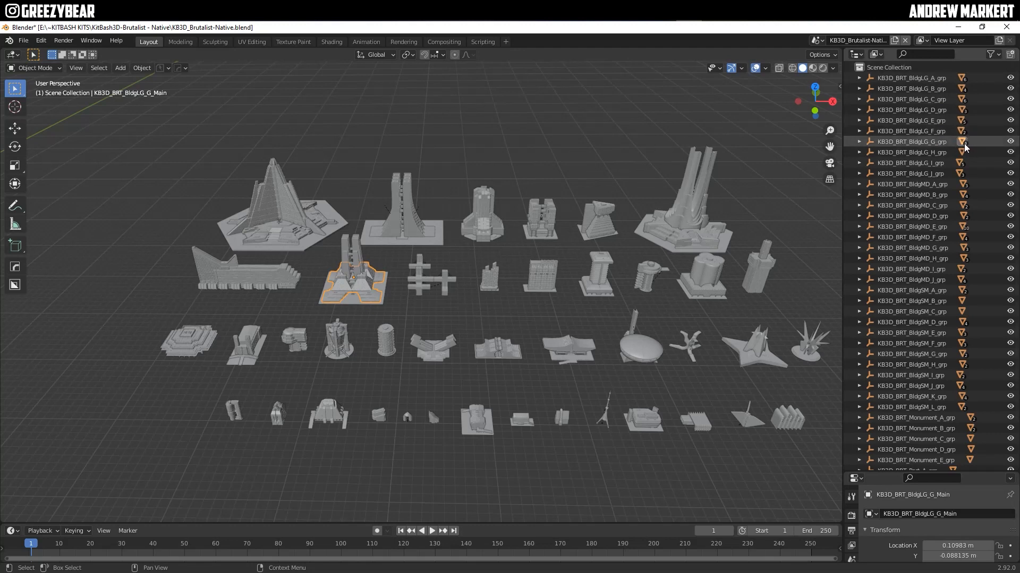
{"action": "left_click", "coordinate": [691, 211]}
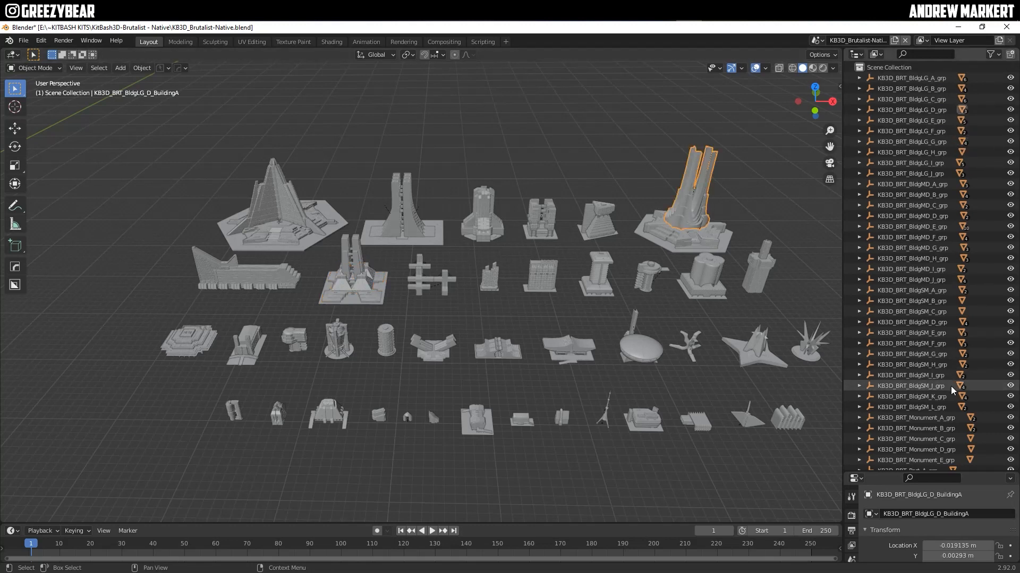
Step: Unlink the KB3D_BRT_BldgLG_G_grp parent empty of the twin-tower building from the scene
{"action": "left_click", "coordinate": [361, 295]}
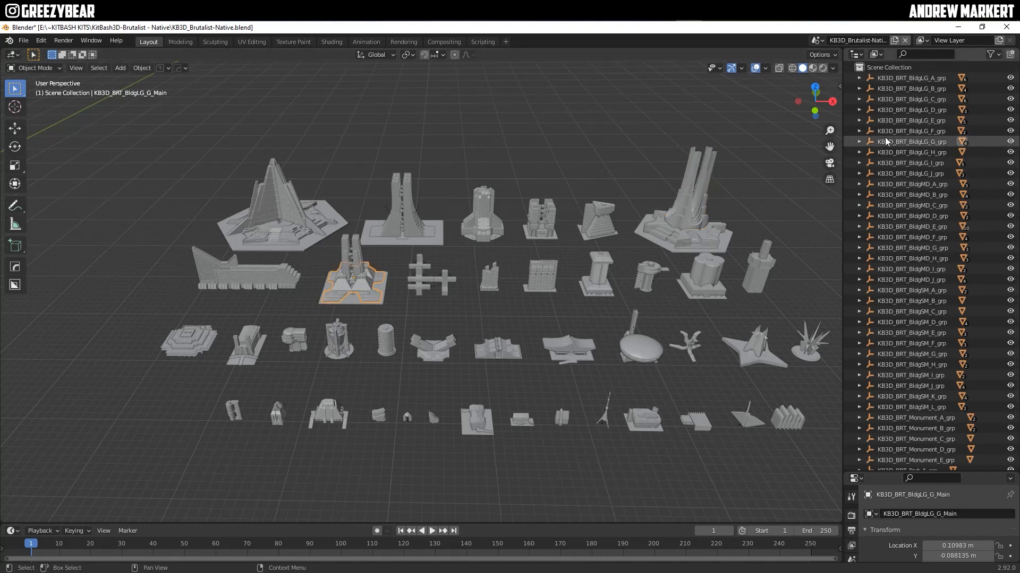
{"action": "right_click", "coordinate": [871, 142]}
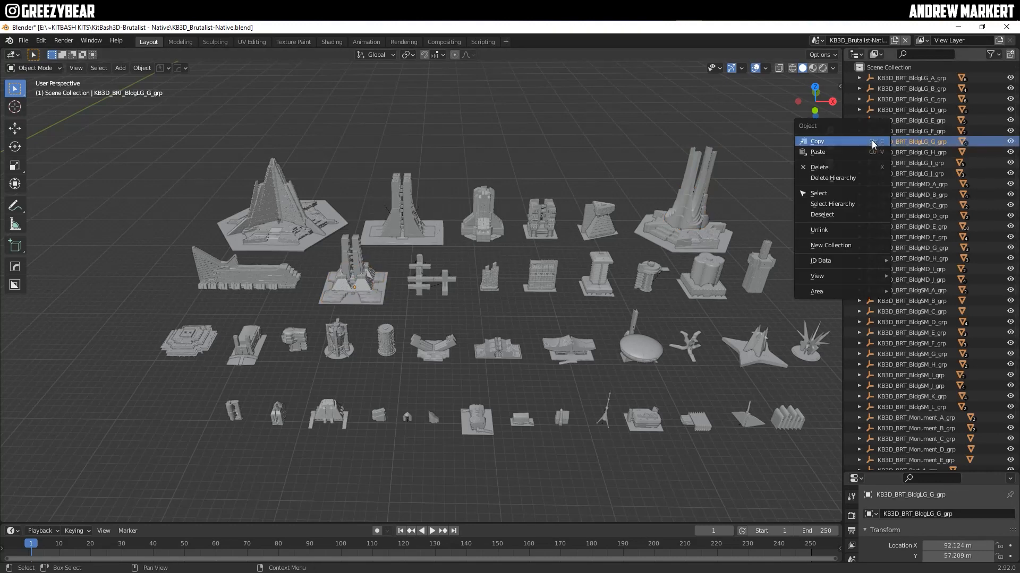
{"action": "left_click", "coordinate": [823, 230]}
Step: Join the BldgLG_G BuildingA, Fountain and Main parts into KB3D_BRT_BldgLG_G_Base
{"action": "left_click", "coordinate": [936, 141]}
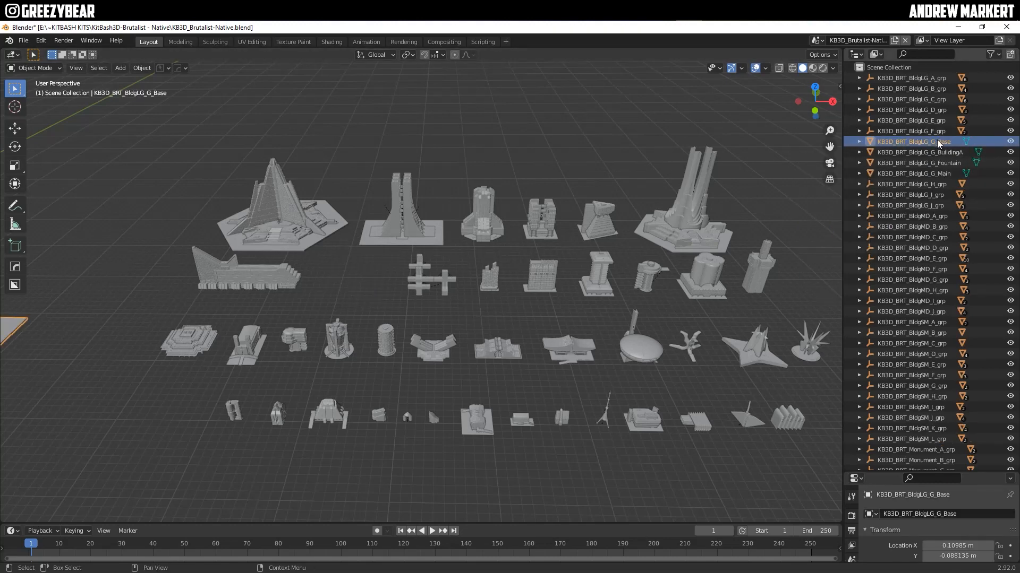
{"action": "left_click", "coordinate": [926, 173], "text": "ctrl"}
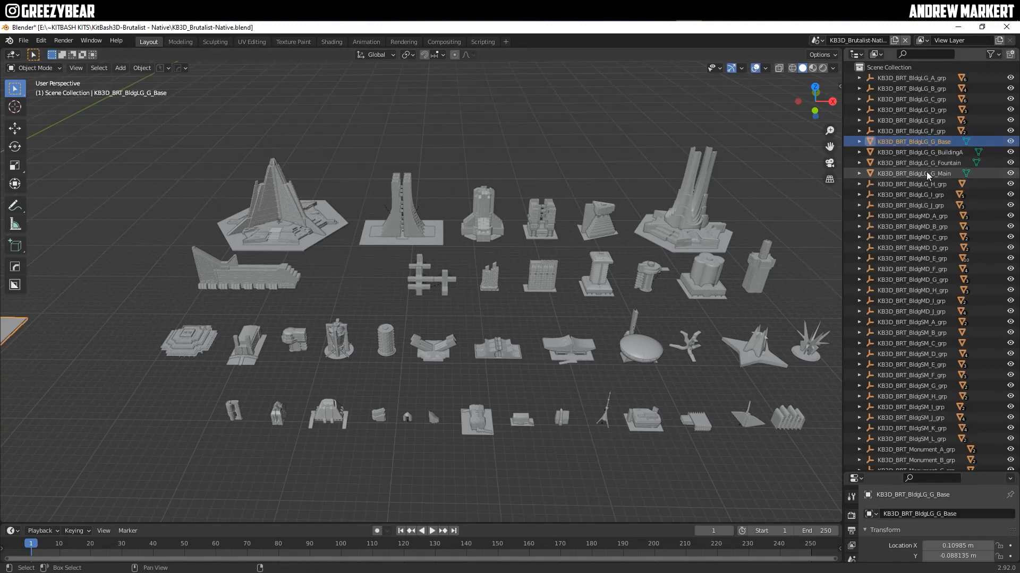
{"action": "right_click", "coordinate": [756, 152]}
{"action": "left_click", "coordinate": [742, 190]}
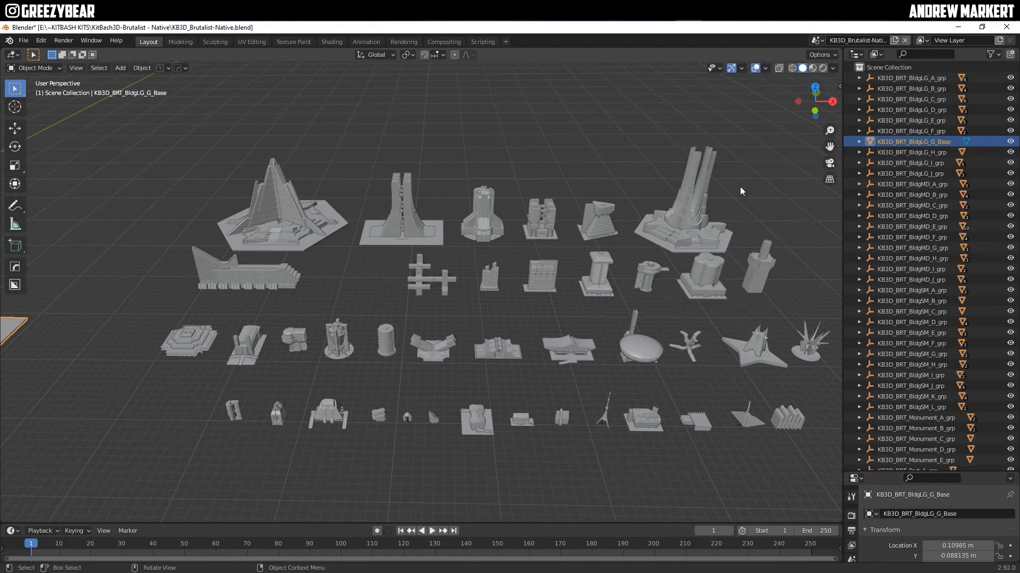
Step: Scale the joined twin-tower building down to a scale of about 0.147
{"action": "key", "text": "KP_Decimal"}
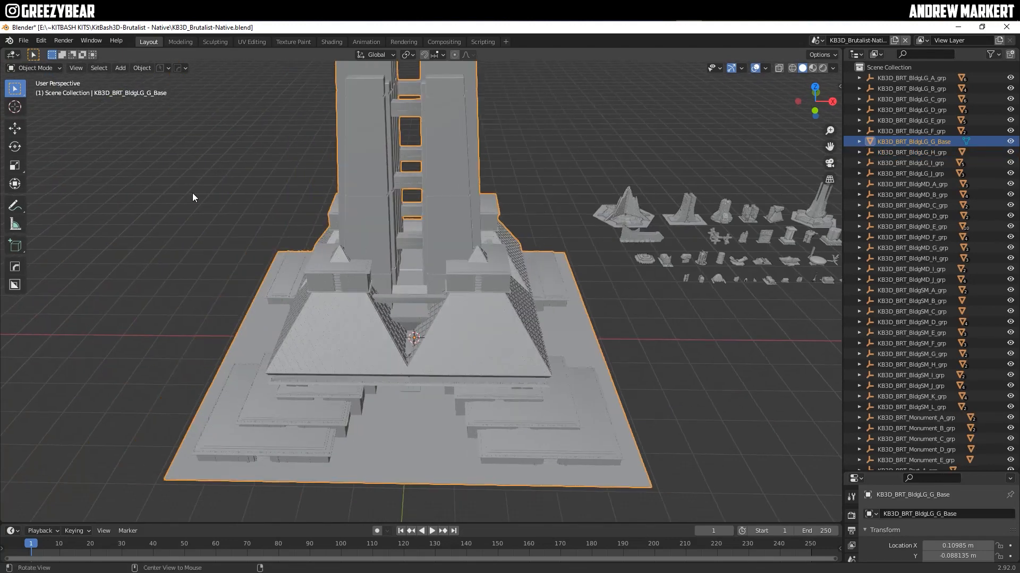
{"action": "left_click", "coordinate": [15, 129]}
{"action": "scroll", "coordinate": [314, 222], "scroll_direction": "down", "scroll_amount": 6}
{"action": "key", "text": "s"}
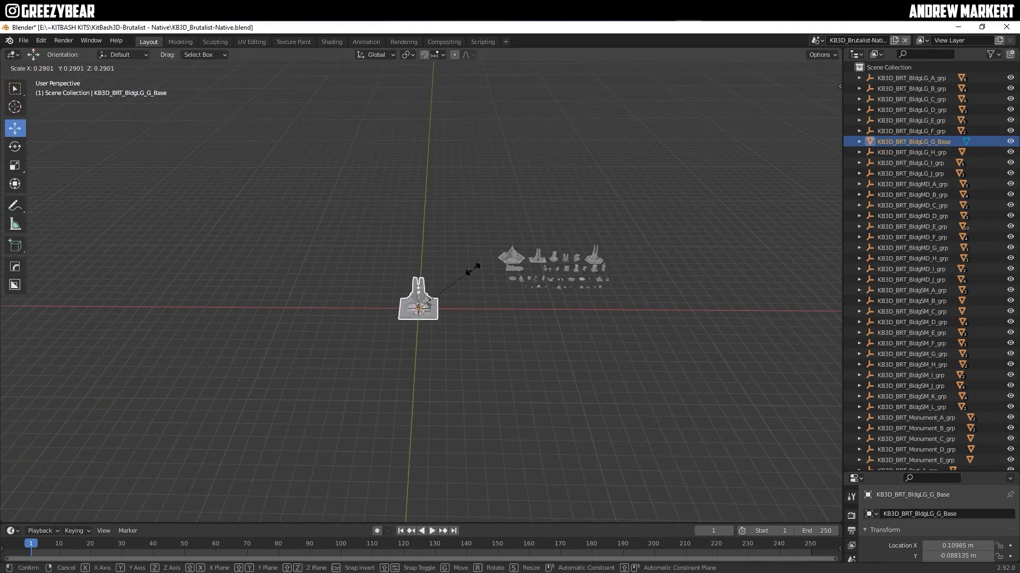
{"action": "left_click", "coordinate": [448, 289]}
{"action": "scroll", "coordinate": [441, 315], "scroll_direction": "up", "scroll_amount": 5}
{"action": "middle_click_drag", "start_coordinate": [493, 334], "coordinate": [432, 378]}
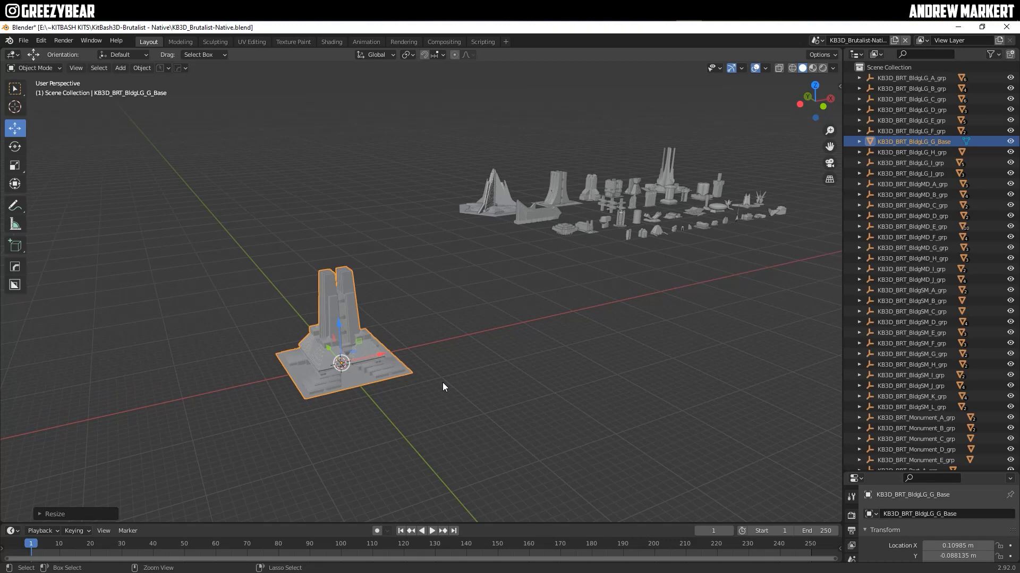
Step: Copy the joined building and paste it into the empty scene of the other Blender window
{"action": "right_click", "coordinate": [441, 382]}
{"action": "left_click", "coordinate": [437, 365]}
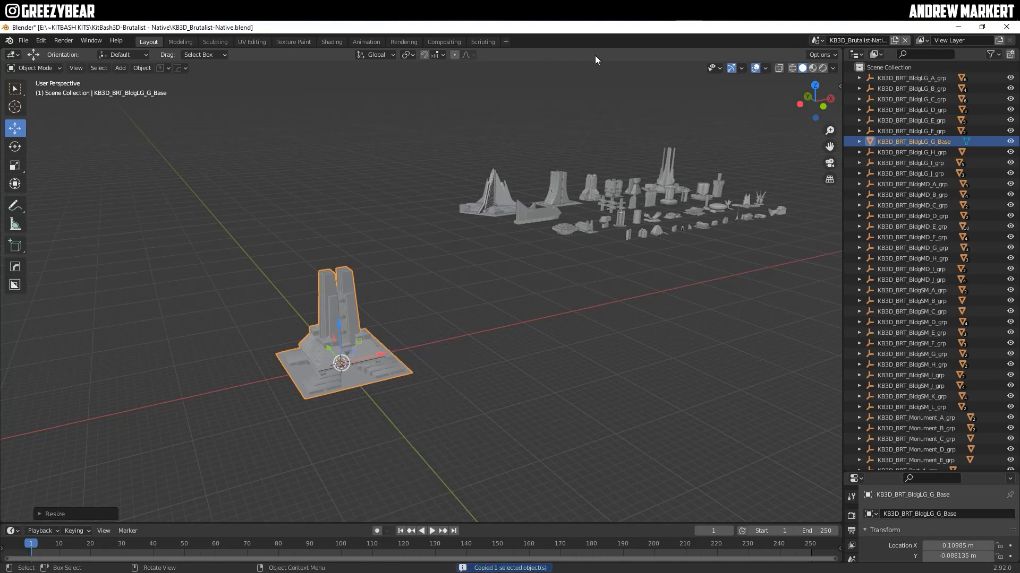
{"action": "left_click", "coordinate": [689, 13]}
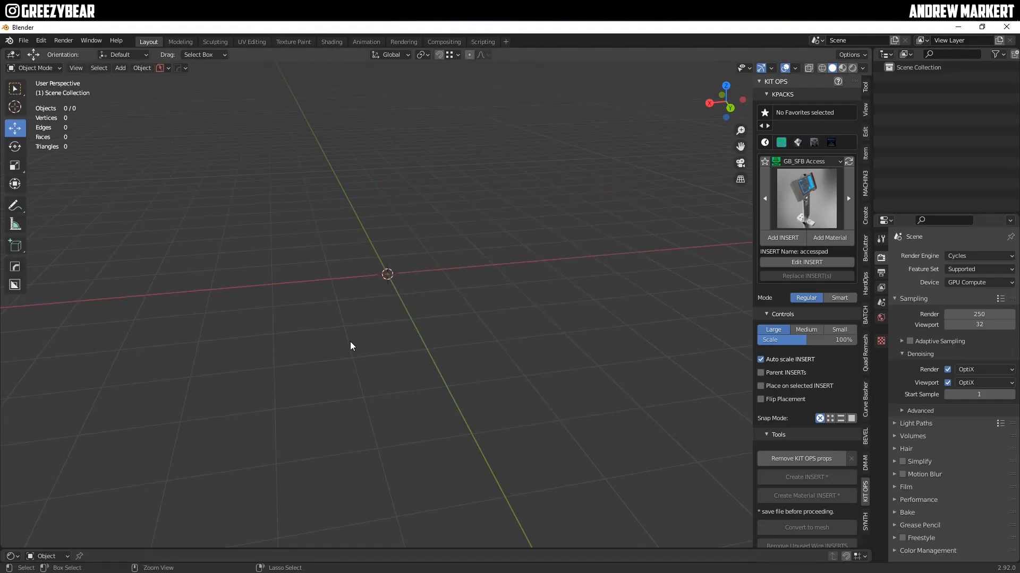
{"action": "key", "text": "ctrl+v"}
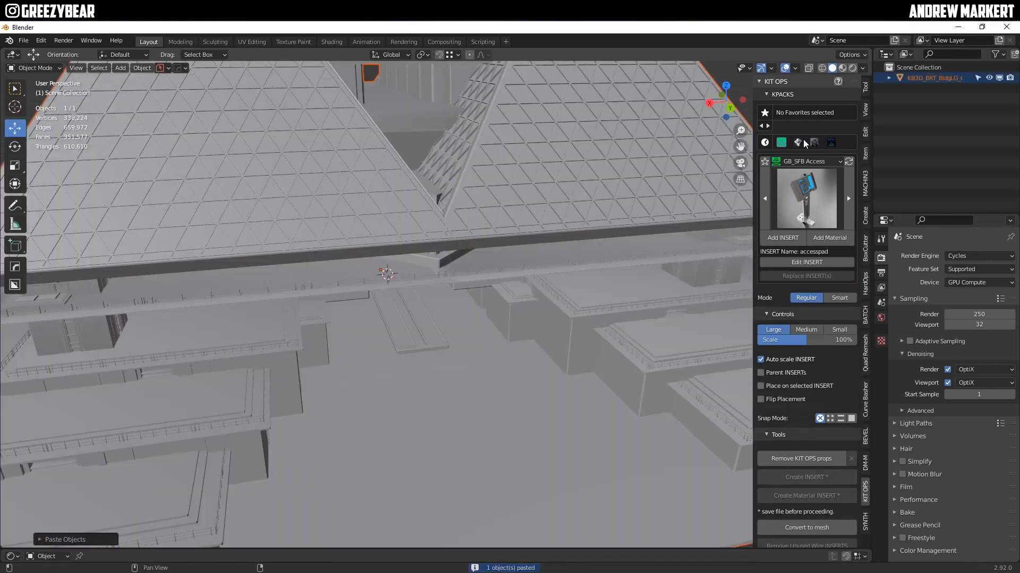
Step: Set the pasted building's X, Y and Z location to 0
{"action": "left_click", "coordinate": [899, 77]}
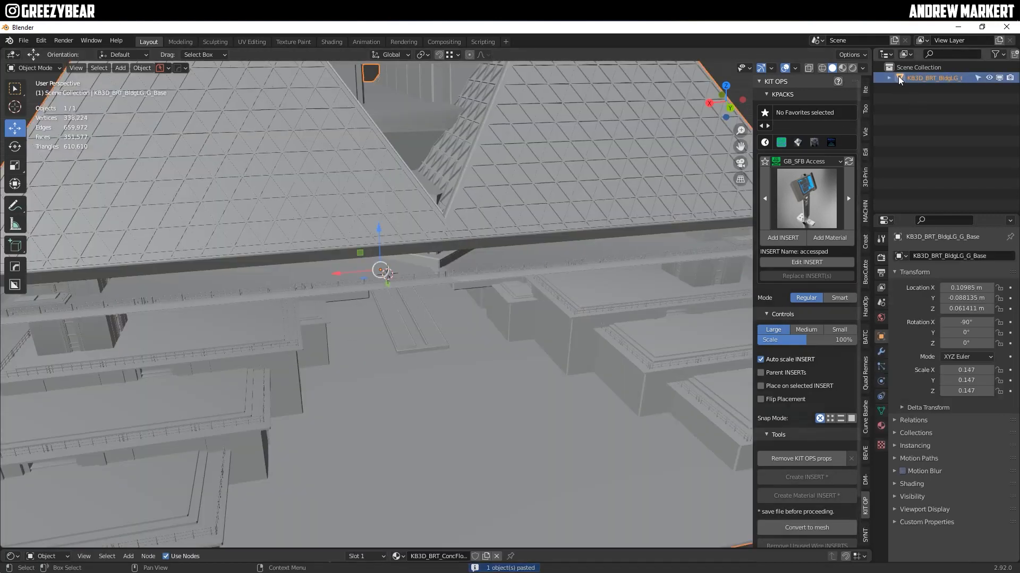
{"action": "left_click", "coordinate": [866, 91]}
{"action": "left_click", "coordinate": [822, 111]}
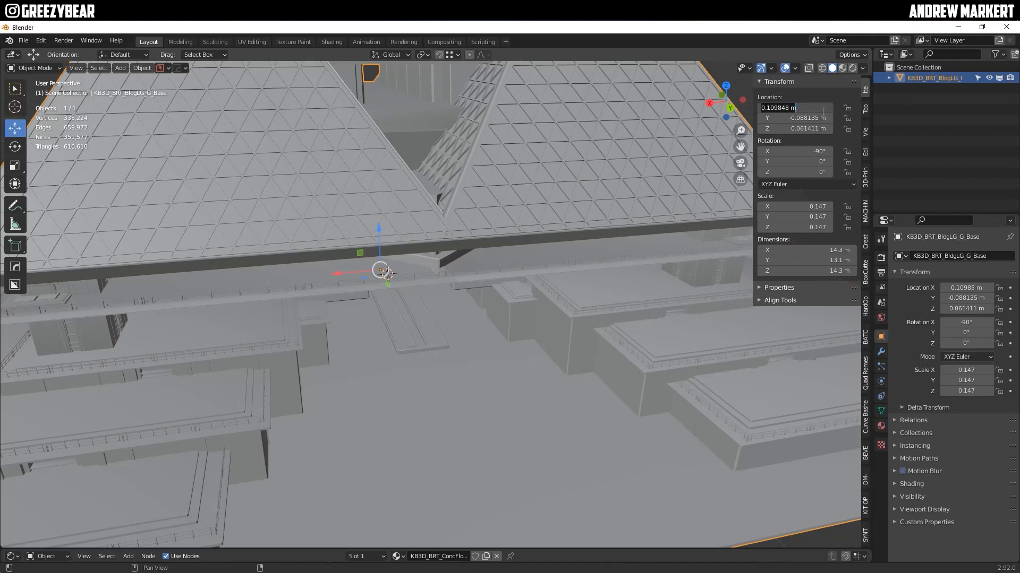
{"action": "type", "text": "0"}
{"action": "key", "text": "Tab"}
{"action": "type", "text": "0"}
{"action": "key", "text": "Tab"}
{"action": "type", "text": "0"}
{"action": "key", "text": "Return"}
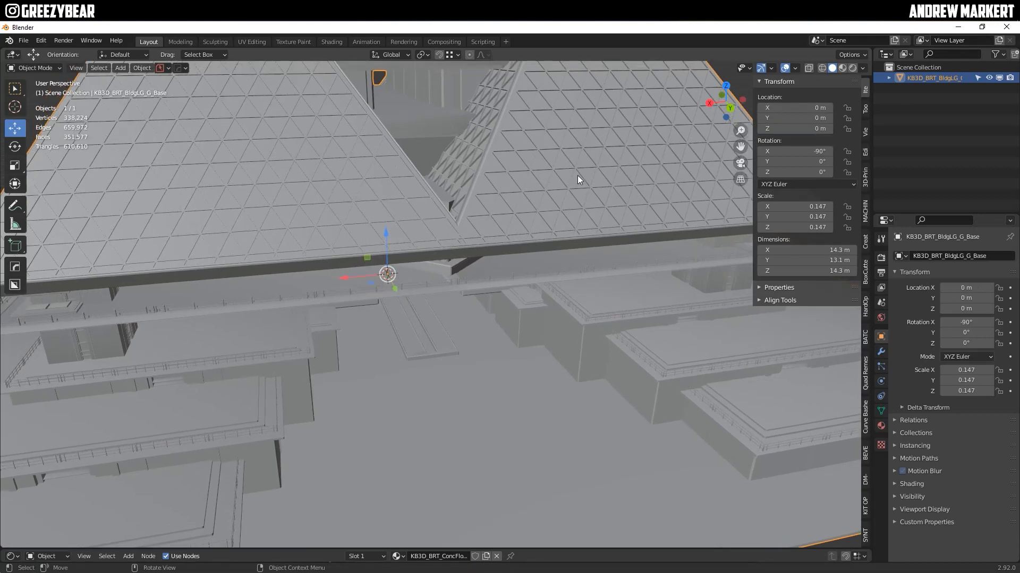
Step: Scale the building down to a scale of about 0.012, roughly 1.16 m wide and 1.05 m tall
{"action": "key", "text": "s"}
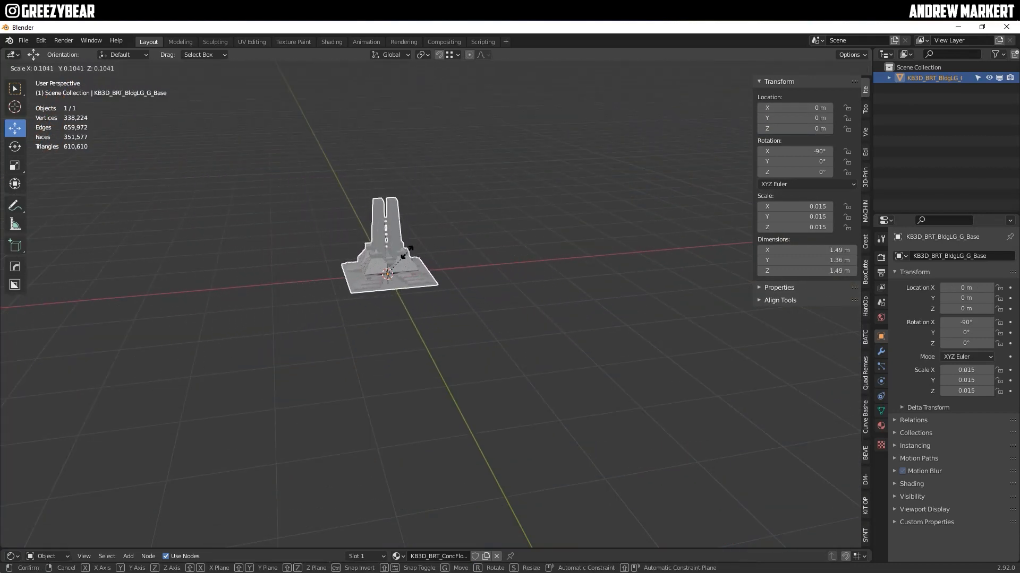
{"action": "left_click", "coordinate": [409, 266]}
{"action": "left_click", "coordinate": [428, 280]}
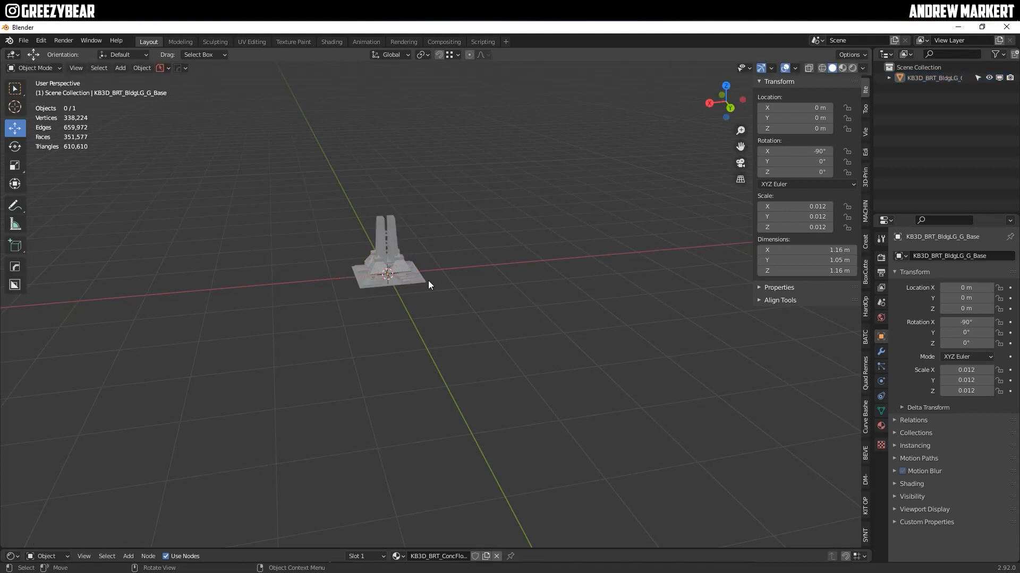
{"action": "scroll", "coordinate": [424, 282], "scroll_direction": "up", "scroll_amount": 8}
{"action": "middle_click_drag", "start_coordinate": [419, 283], "coordinate": [468, 356], "text": "shift"}
{"action": "middle_click_drag", "start_coordinate": [469, 392], "coordinate": [392, 400]}
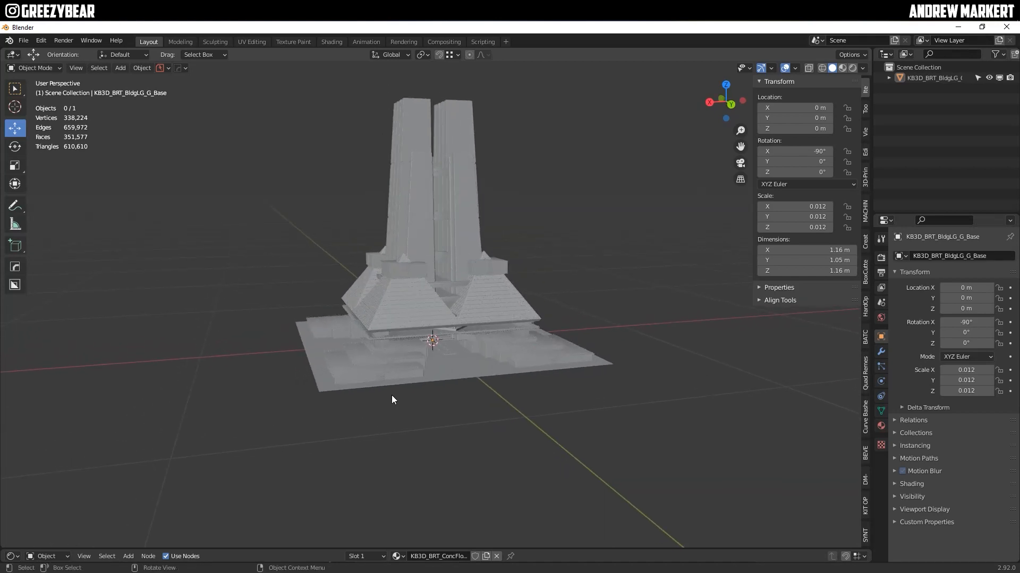
Step: Search the add-on preferences for "pie" and review the hotkeys of the 3D Viewport Pie Menus add-on
{"action": "left_click", "coordinate": [40, 40]}
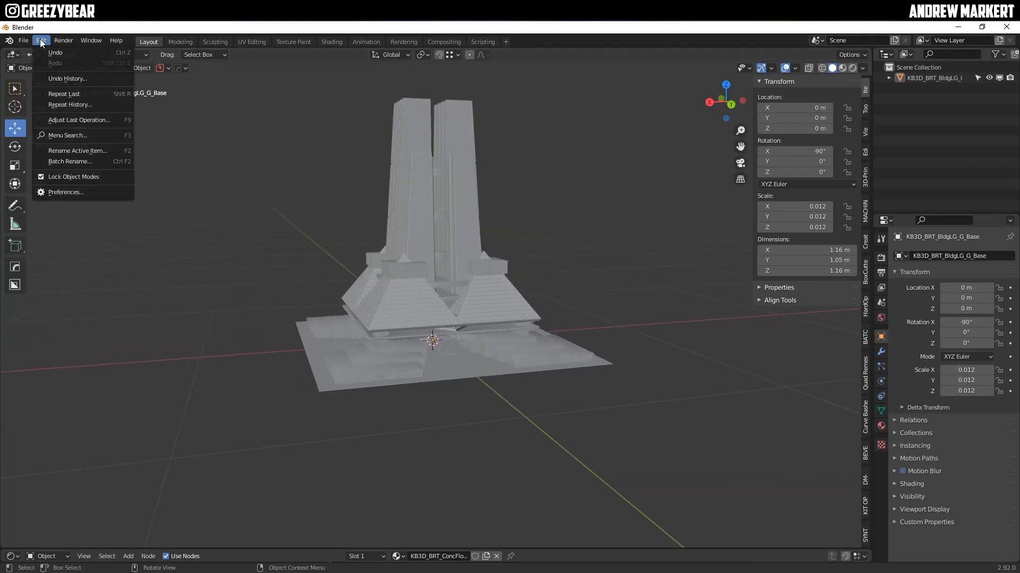
{"action": "left_click", "coordinate": [71, 197]}
{"action": "left_click", "coordinate": [303, 99]}
{"action": "type", "text": "pir"}
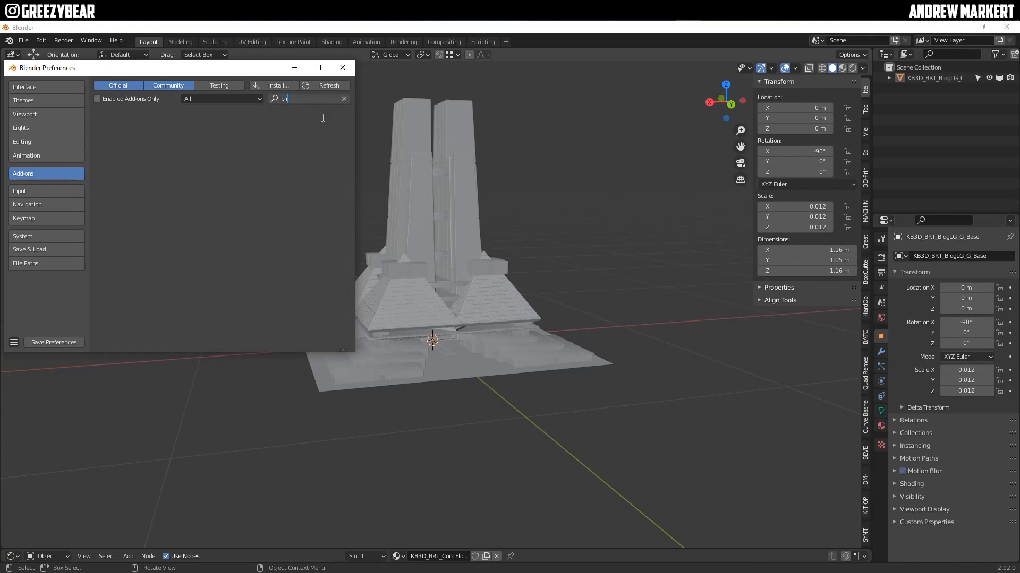
{"action": "key", "text": "BackSpace"}
{"action": "type", "text": "e"}
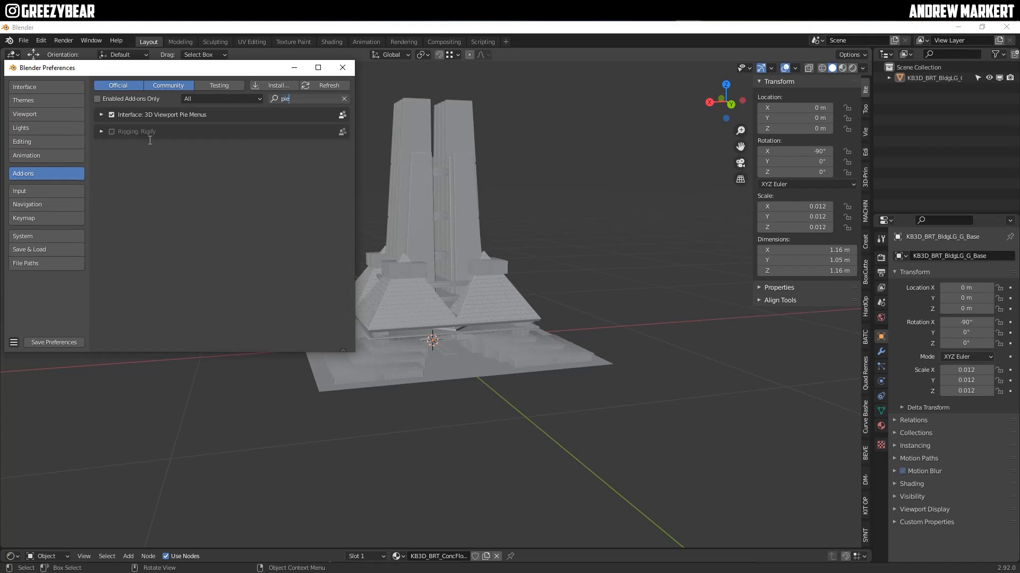
{"action": "left_click", "coordinate": [101, 114]}
{"action": "scroll", "coordinate": [233, 260], "scroll_direction": "down", "scroll_amount": 3}
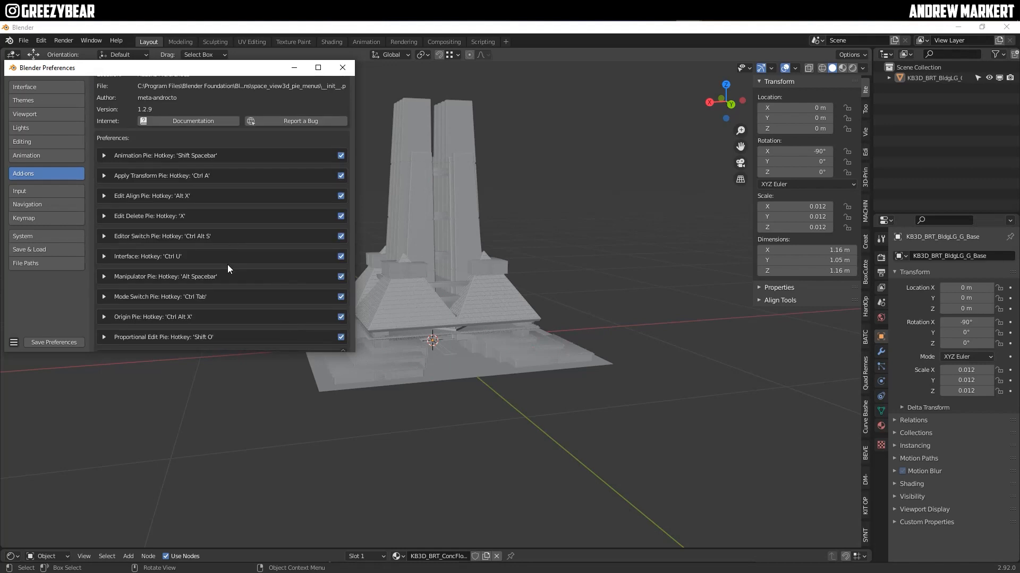
{"action": "scroll", "coordinate": [228, 269], "scroll_direction": "down", "scroll_amount": 1}
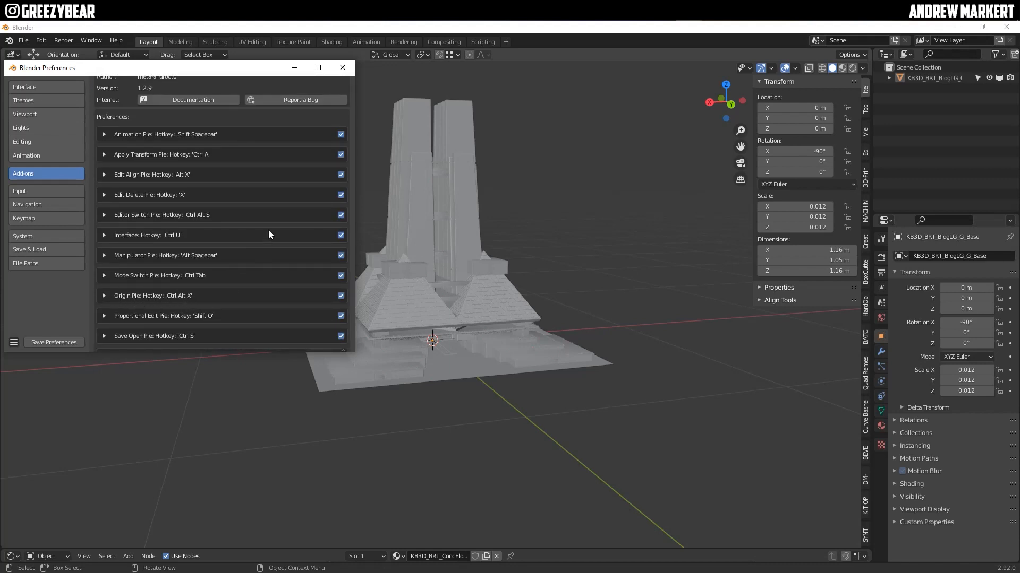
{"action": "left_click", "coordinate": [342, 68]}
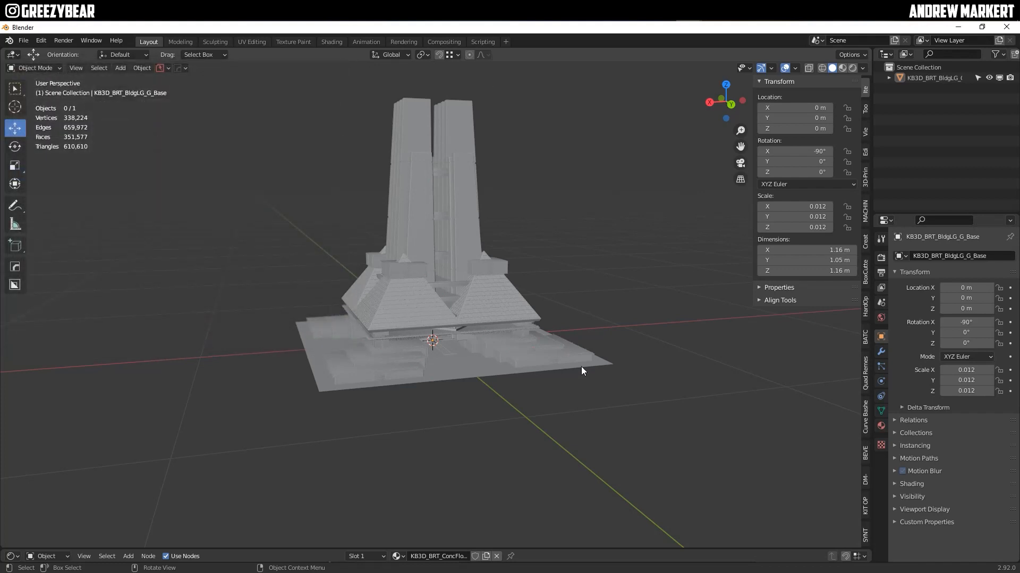
Step: Set the building's origin to its bottom and apply all of its transforms
{"action": "left_click", "coordinate": [463, 309]}
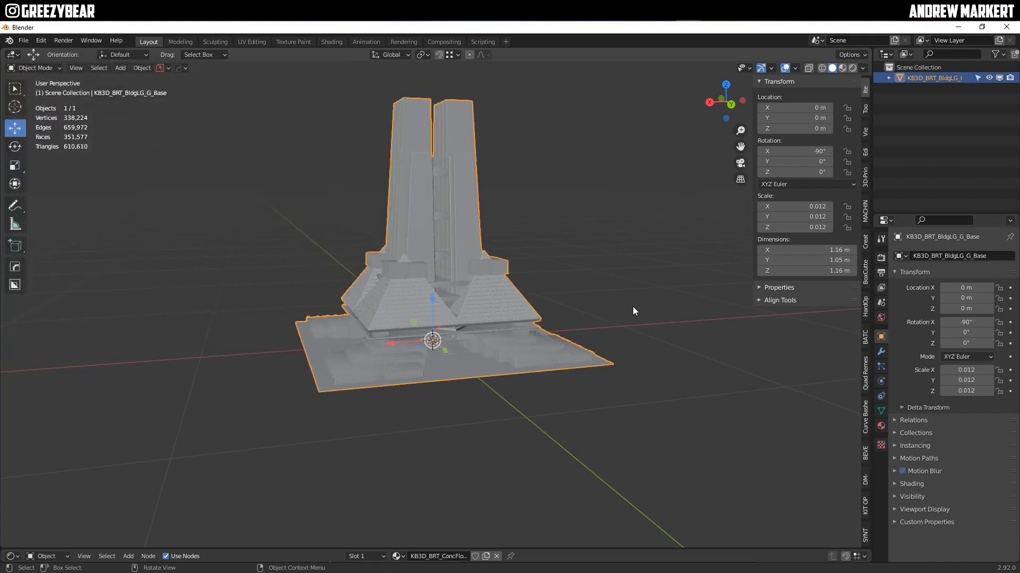
{"action": "key", "text": "ctrl+alt+x"}
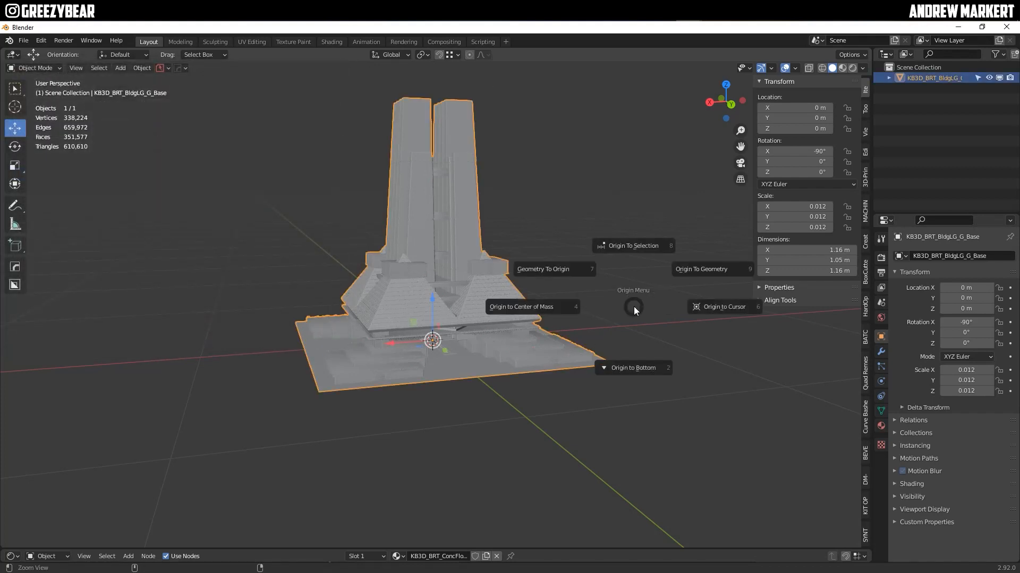
{"action": "left_click", "coordinate": [641, 369]}
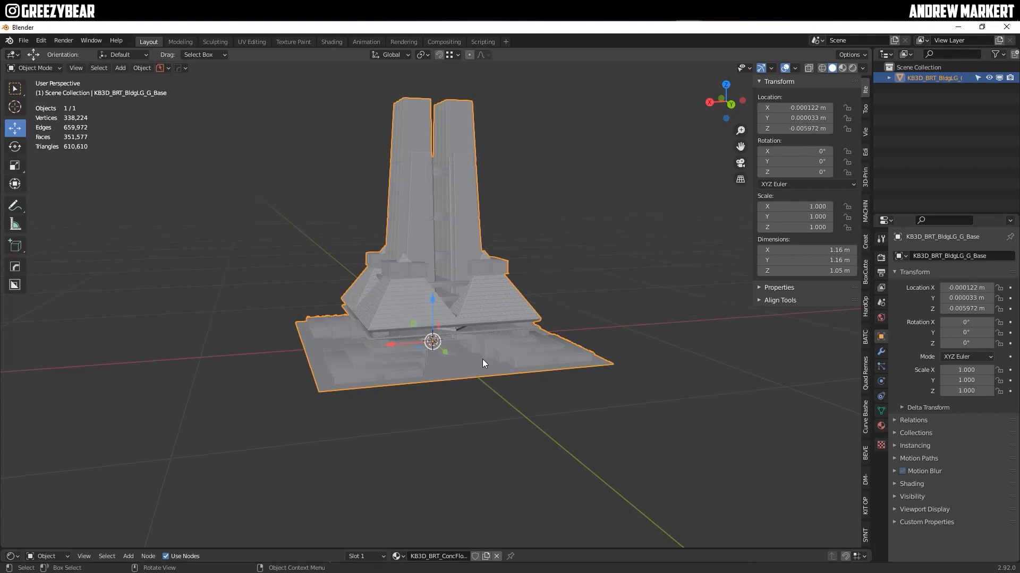
{"action": "key", "text": "ctrl+a"}
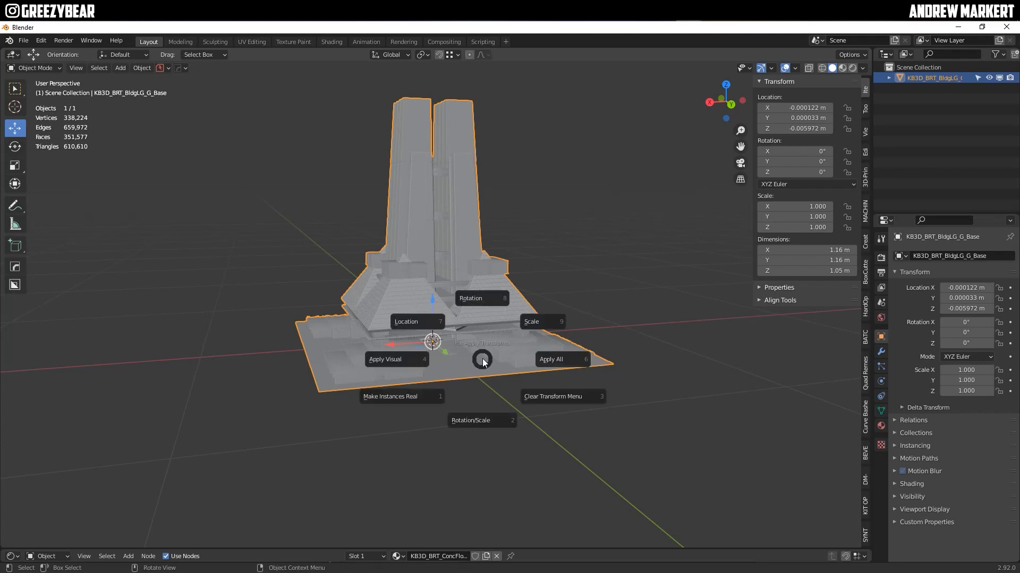
{"action": "left_click", "coordinate": [559, 364]}
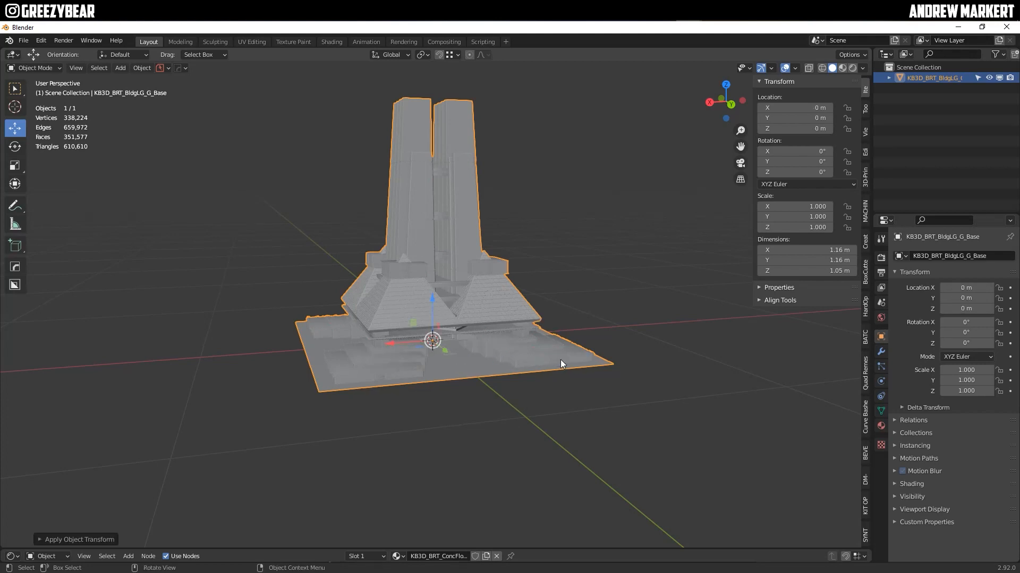
Step: In front view, raise the building about 0.0035 m along Z so its base sits on the ground line, and apply all transforms
{"action": "middle_click_drag", "start_coordinate": [578, 289], "coordinate": [438, 244]}
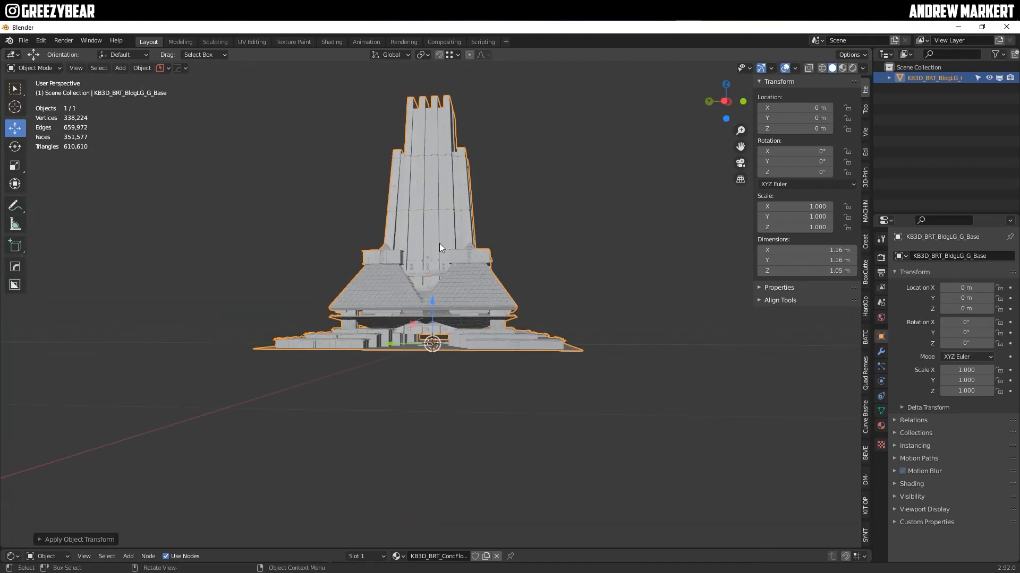
{"action": "key", "text": "KP_1"}
{"action": "scroll", "coordinate": [439, 243], "scroll_direction": "up", "scroll_amount": 7}
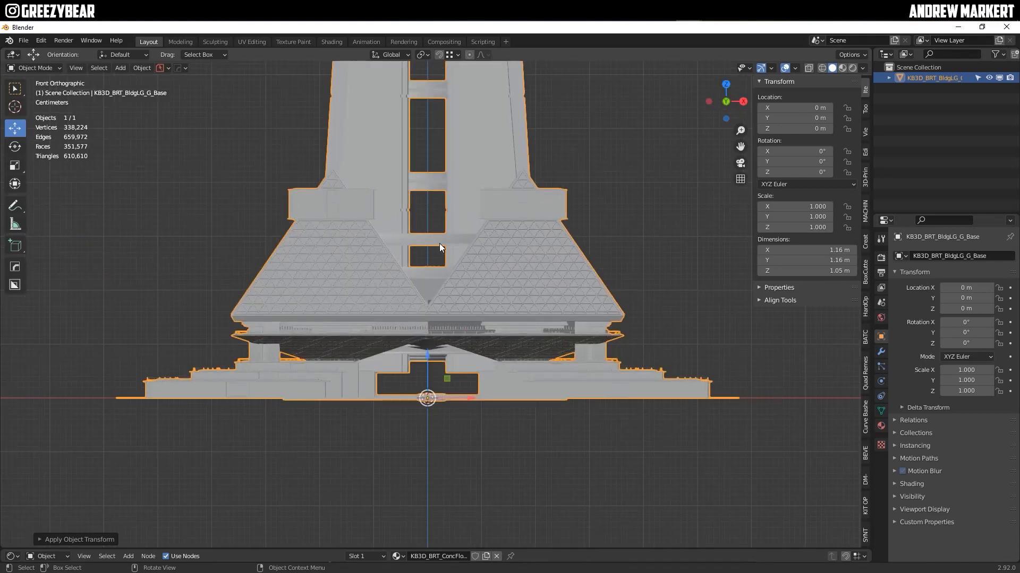
{"action": "middle_click_drag", "start_coordinate": [476, 450], "coordinate": [514, 250], "text": "shift"}
{"action": "scroll", "coordinate": [493, 280], "scroll_direction": "up", "scroll_amount": 10}
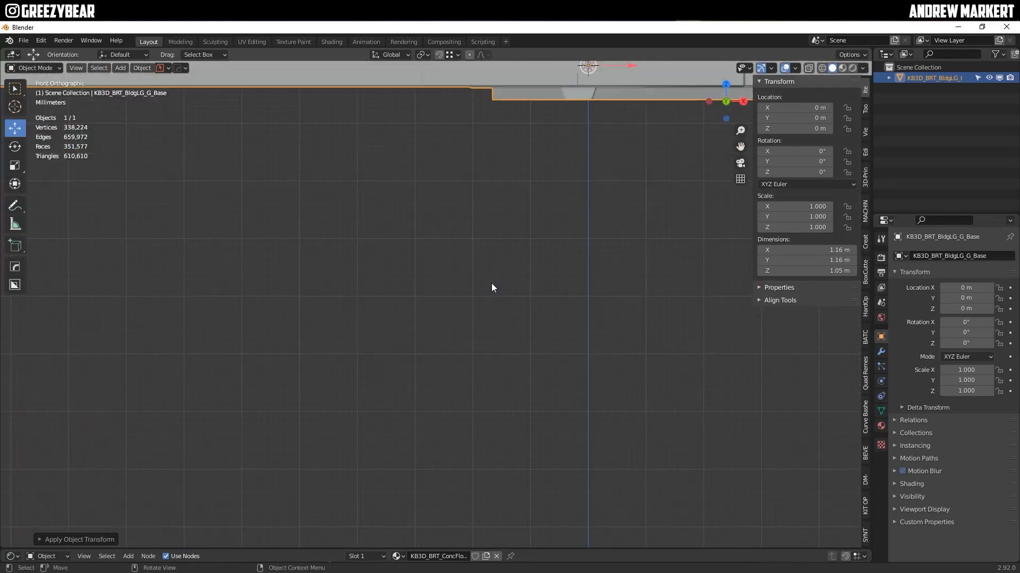
{"action": "middle_click_drag", "start_coordinate": [486, 157], "coordinate": [428, 404], "text": "shift"}
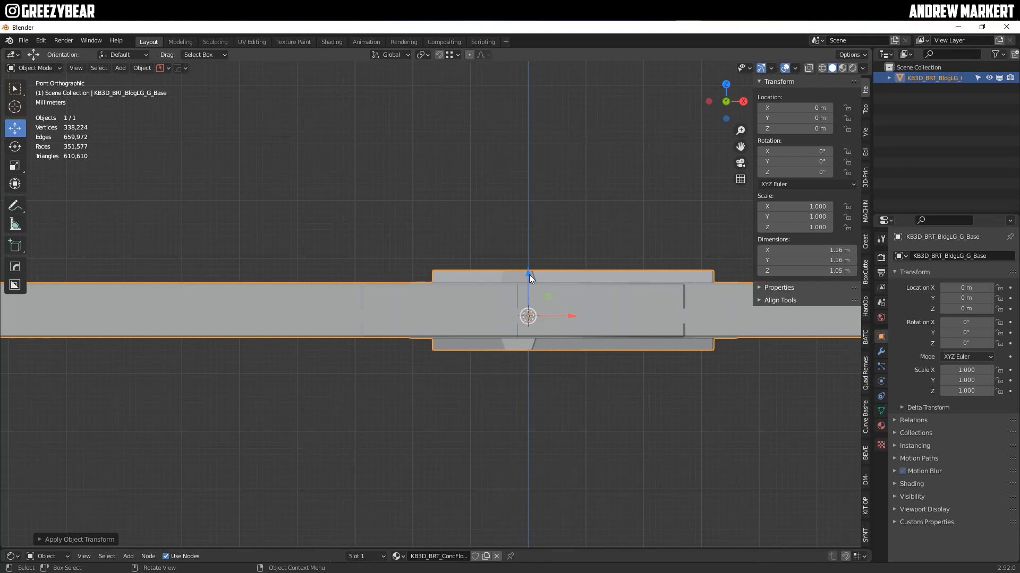
{"action": "left_click_drag", "start_coordinate": [529, 275], "coordinate": [534, 252]}
{"action": "key", "text": "ctrl+z"}
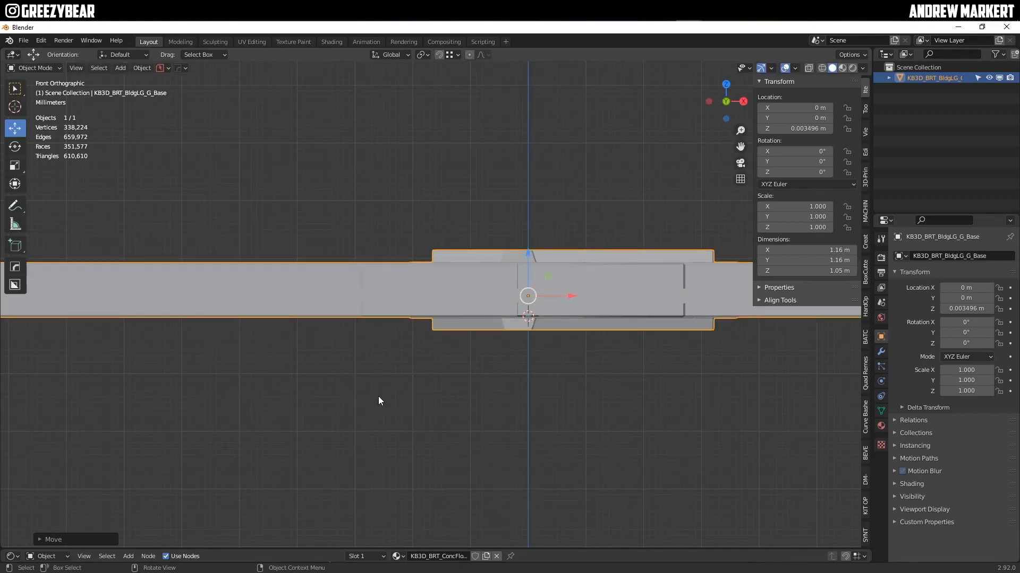
{"action": "key", "text": "ctrl+a"}
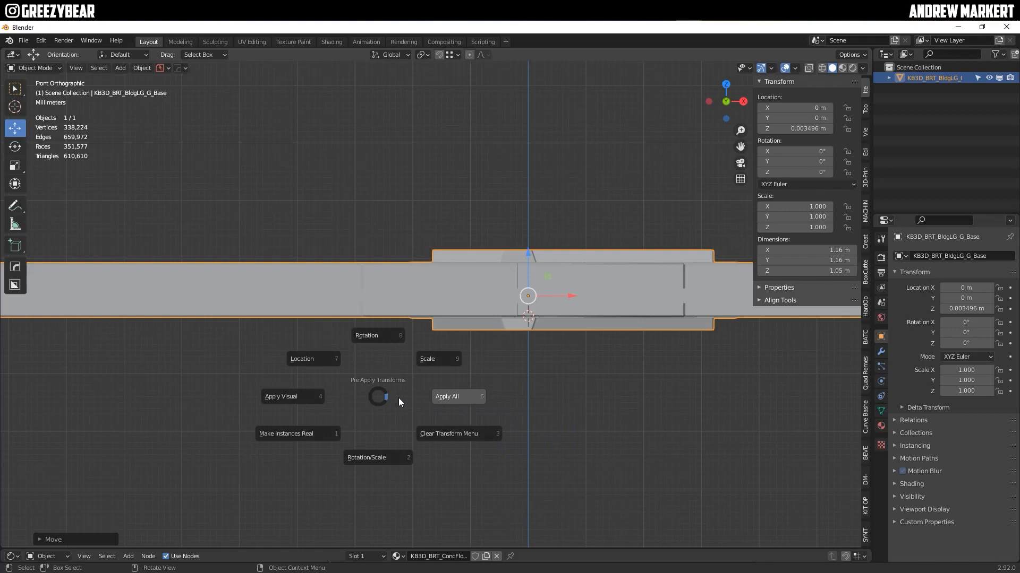
{"action": "left_click", "coordinate": [464, 400]}
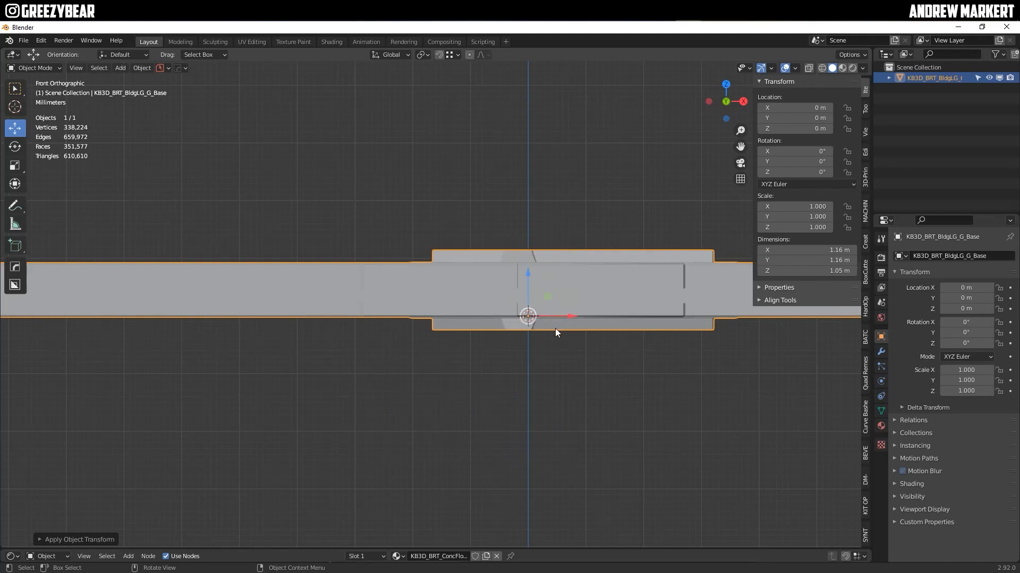
Step: Save the scene as untitled.blend in C:\KITBASHING\XBATCHX, replacing the existing file
{"action": "middle_click_drag", "start_coordinate": [535, 332], "coordinate": [510, 257]}
{"action": "left_click", "coordinate": [740, 180]}
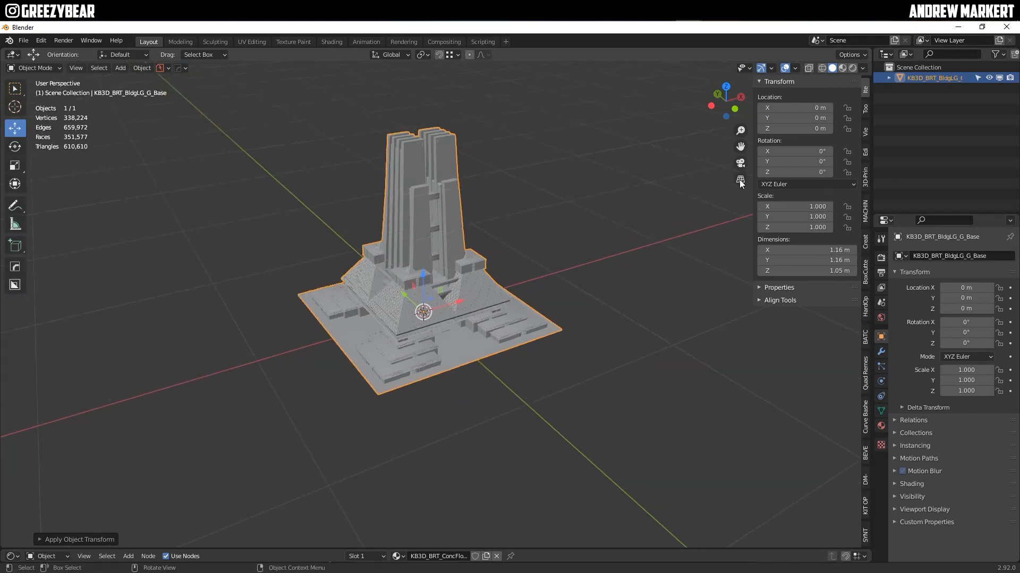
{"action": "middle_click_drag", "start_coordinate": [467, 336], "coordinate": [472, 340], "text": "shift"}
{"action": "left_click", "coordinate": [23, 41]}
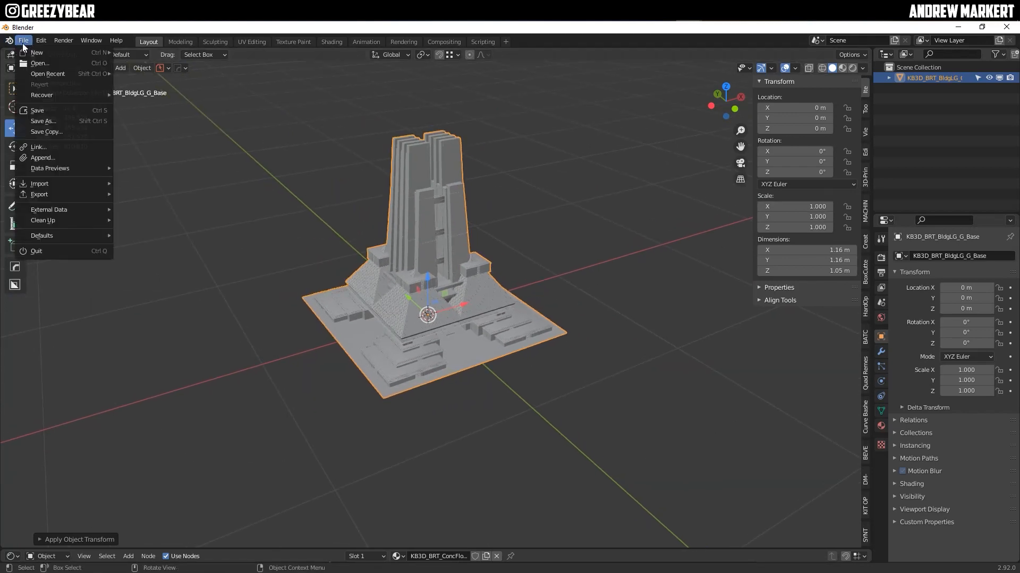
{"action": "left_click", "coordinate": [30, 110]}
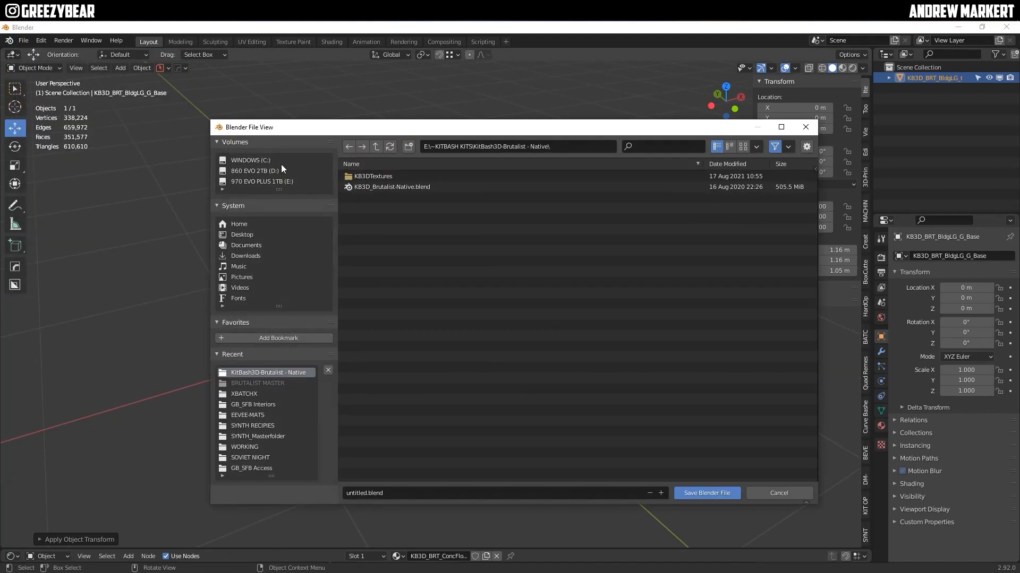
{"action": "left_click", "coordinate": [271, 160]}
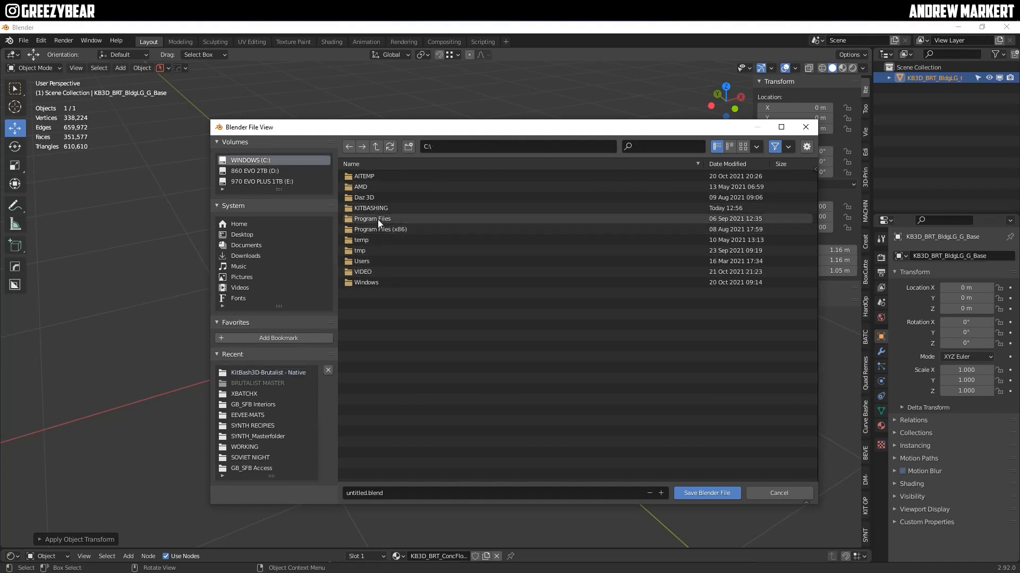
{"action": "left_click", "coordinate": [370, 207]}
{"action": "left_click", "coordinate": [365, 218]}
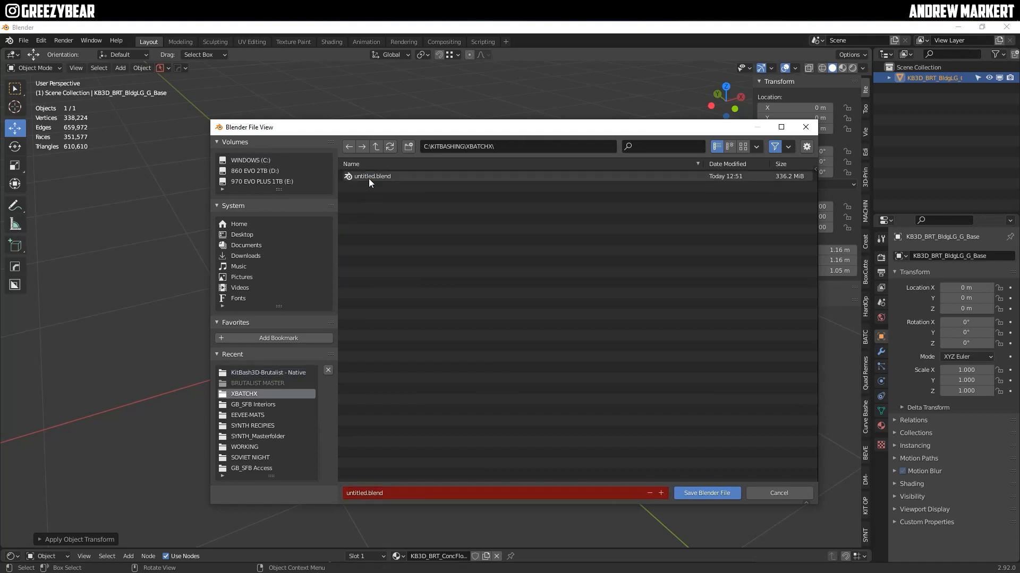
{"action": "left_click", "coordinate": [702, 494]}
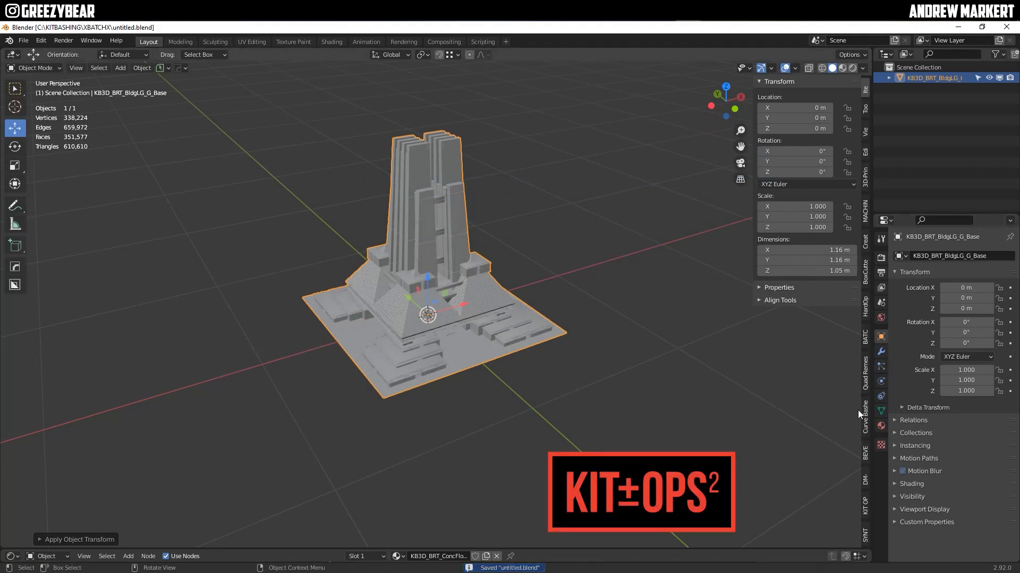
Step: Create a KIT OPS INSERT from the building and name it KB3D_BRT_BldgLG_G
{"action": "left_click", "coordinate": [865, 505]}
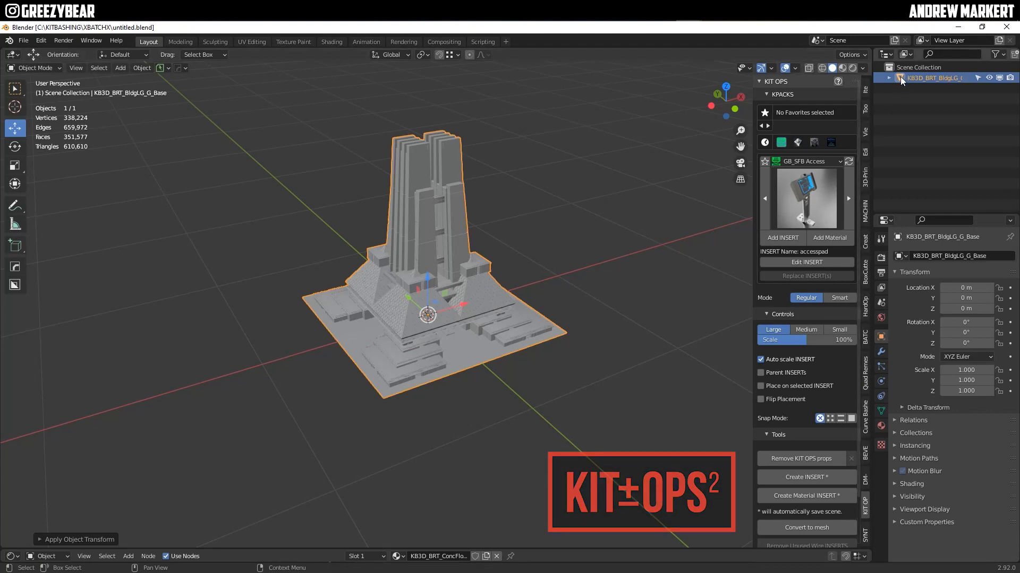
{"action": "left_click", "coordinate": [776, 479]}
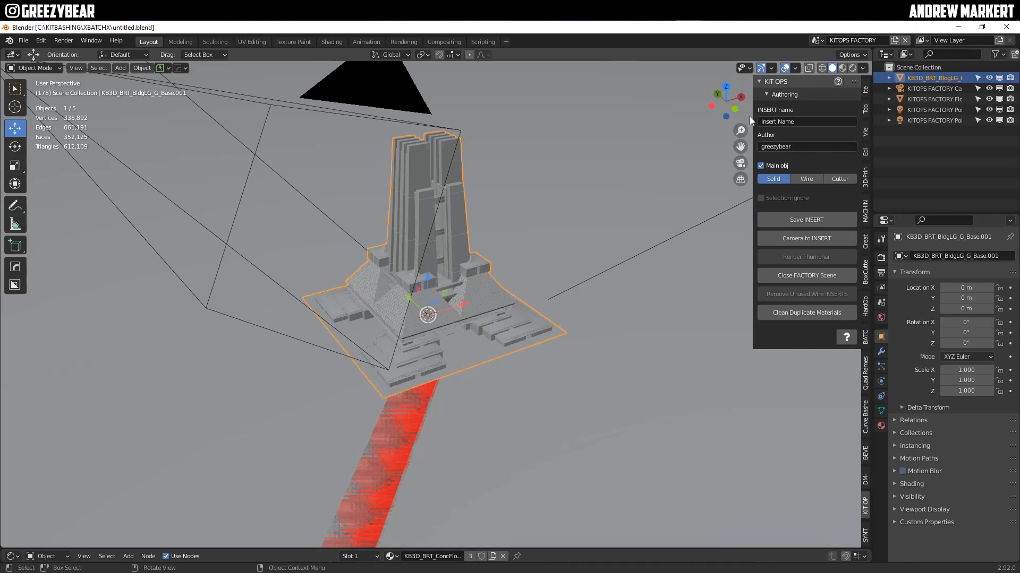
{"action": "double_click", "coordinate": [923, 77]}
{"action": "key", "text": "ctrl+c"}
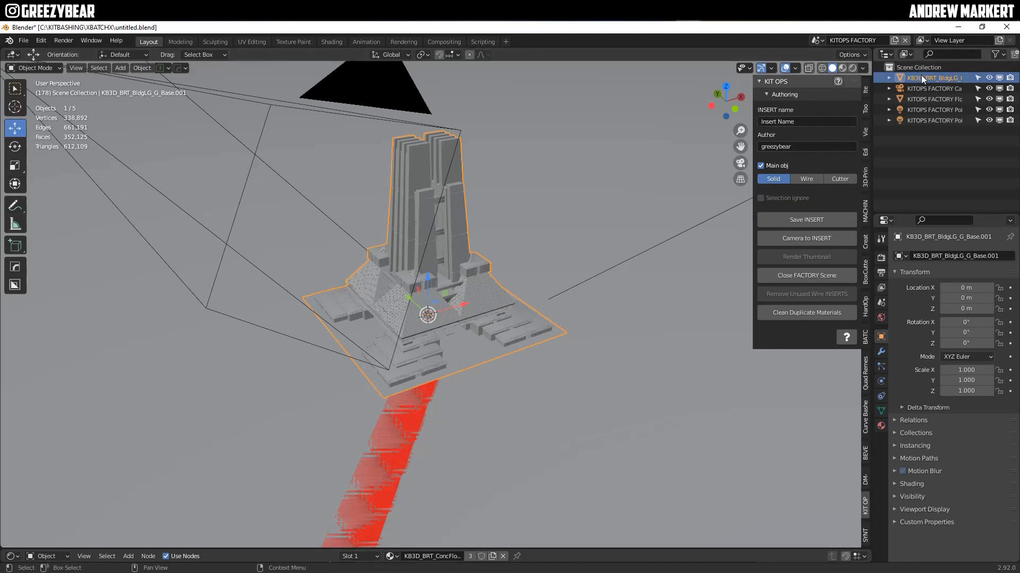
{"action": "left_click", "coordinate": [795, 121]}
{"action": "key", "text": "ctrl+v"}
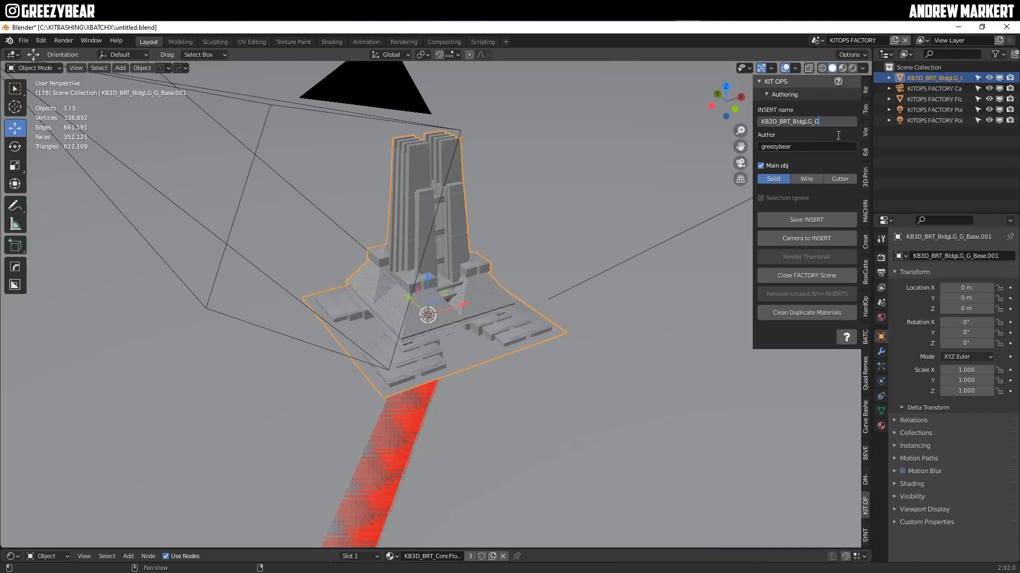
{"action": "key", "text": "Return"}
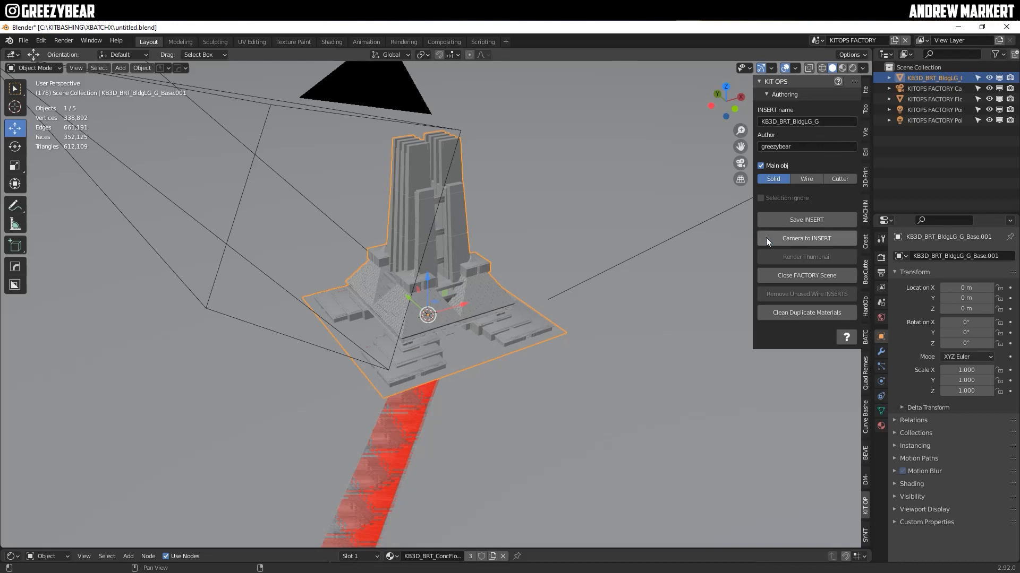
Step: Save the INSERT as KB3D_BRT_BldgLG_G.blend in C:\KITBASHING\XBATCHX and render its thumbnail
{"action": "left_click", "coordinate": [766, 219]}
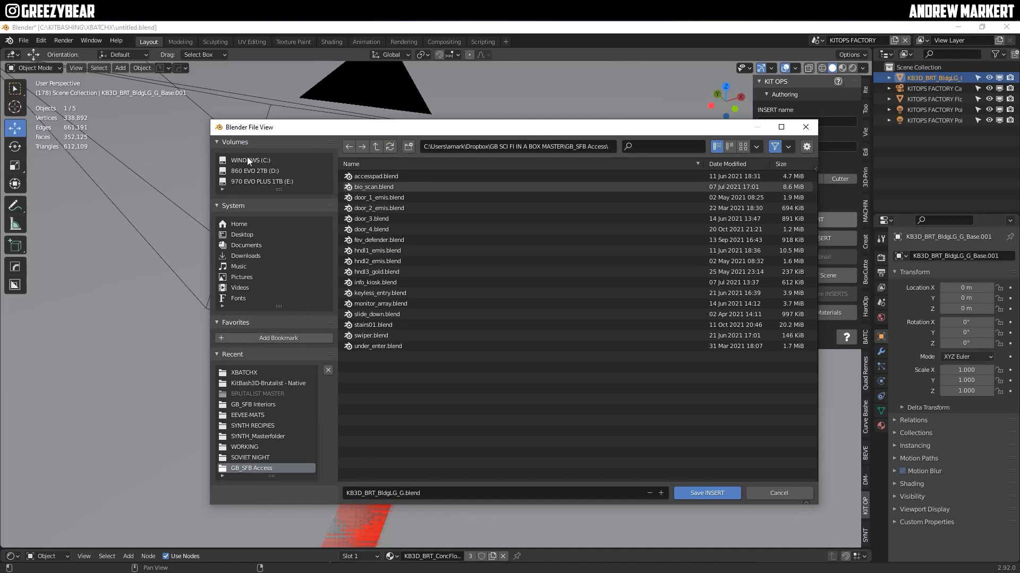
{"action": "left_click", "coordinate": [248, 160]}
{"action": "left_click", "coordinate": [357, 208]}
{"action": "double_click", "coordinate": [357, 208]}
{"action": "double_click", "coordinate": [362, 218]}
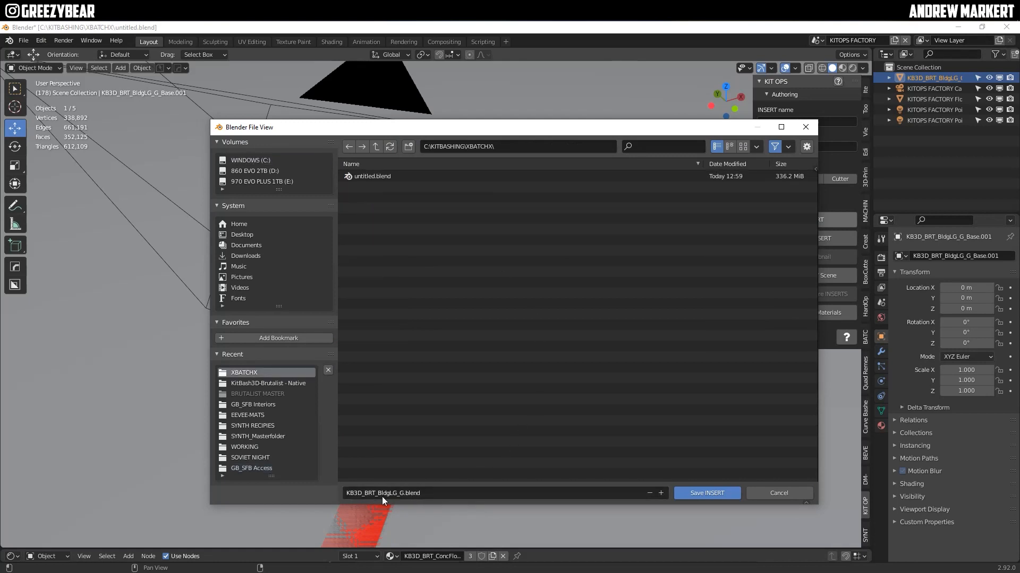
{"action": "left_click", "coordinate": [711, 494]}
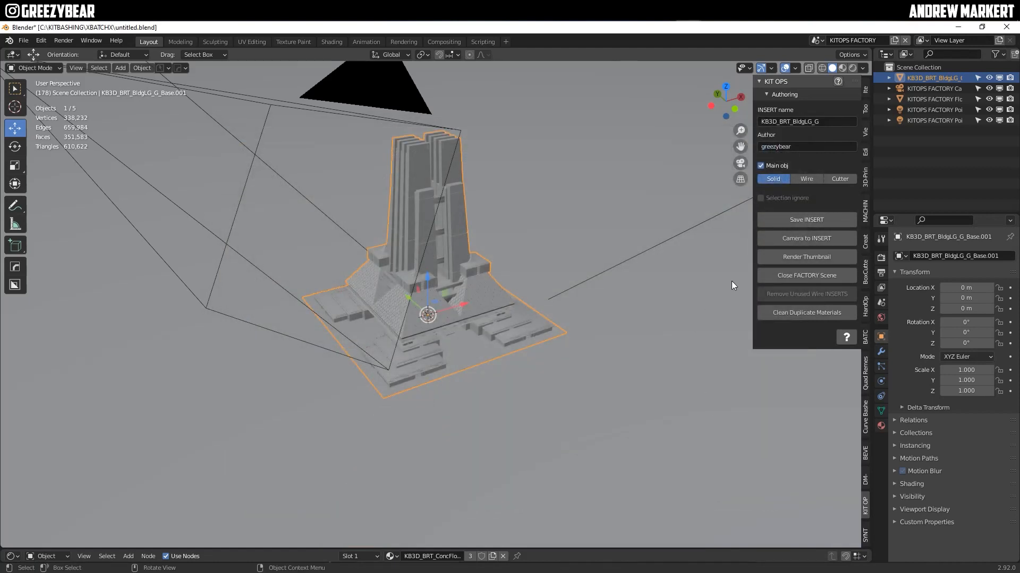
{"action": "left_click", "coordinate": [768, 257]}
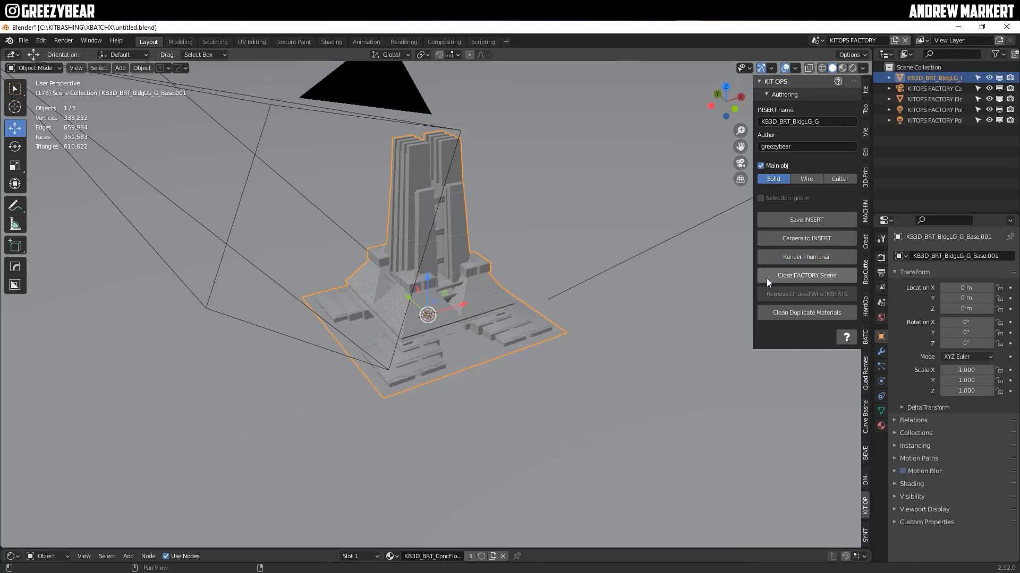
Step: Close the FACTORY scene and start a new file without saving the changes to untitled.blend
{"action": "left_click", "coordinate": [766, 279]}
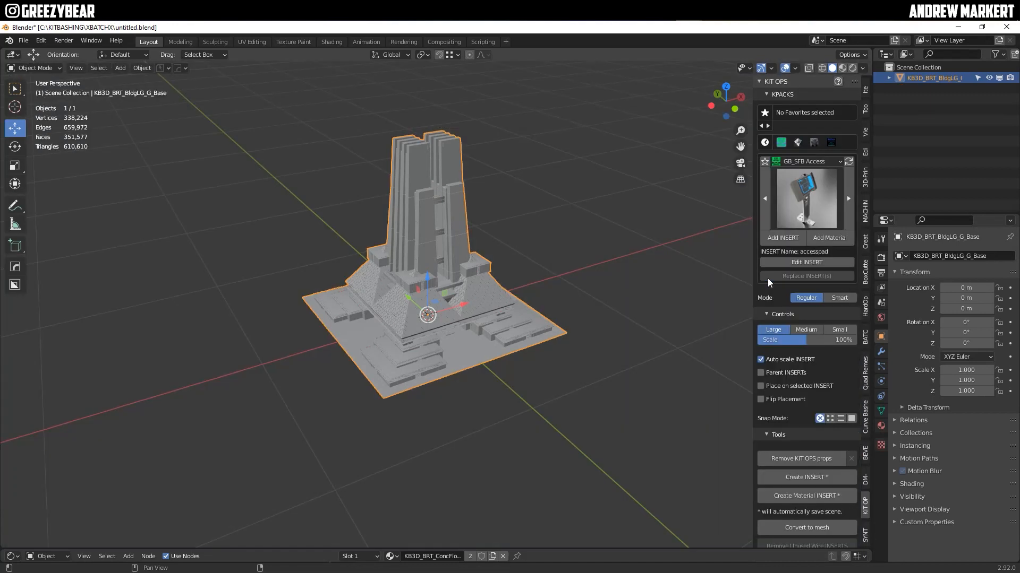
{"action": "left_click", "coordinate": [24, 40]}
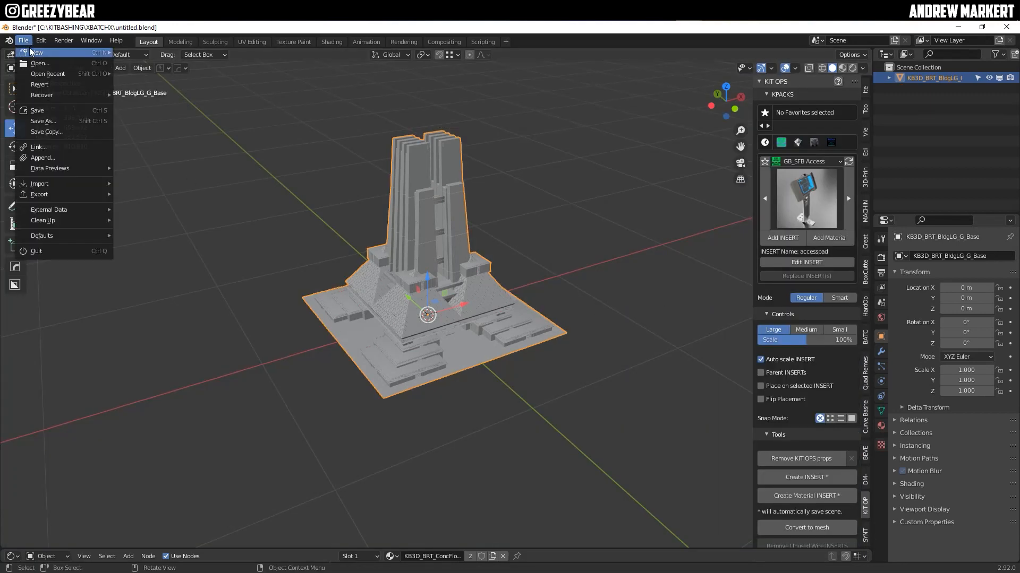
{"action": "mouse_move", "coordinate": [81, 58]}
{"action": "left_click", "coordinate": [136, 56]}
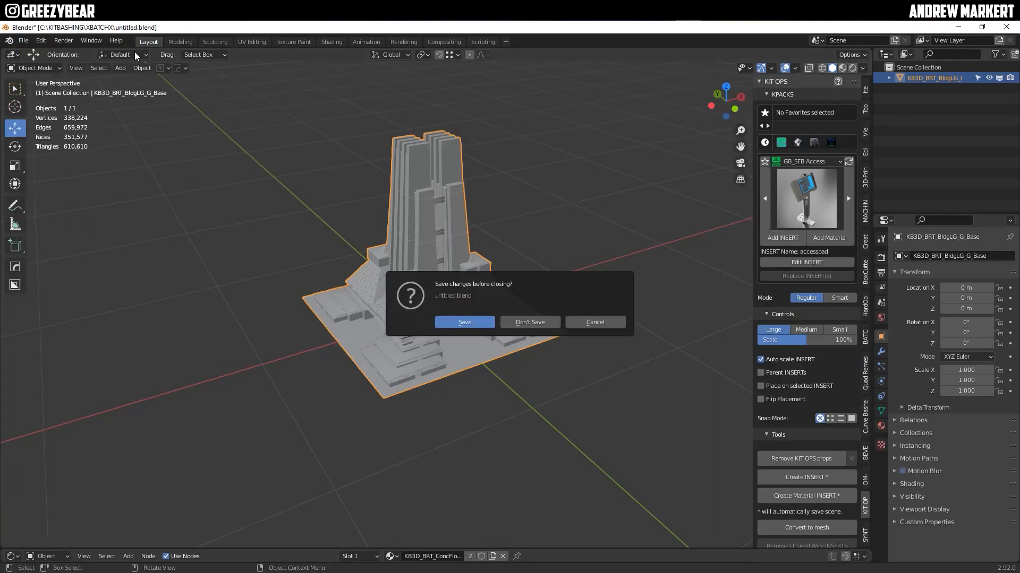
{"action": "left_click", "coordinate": [537, 324]}
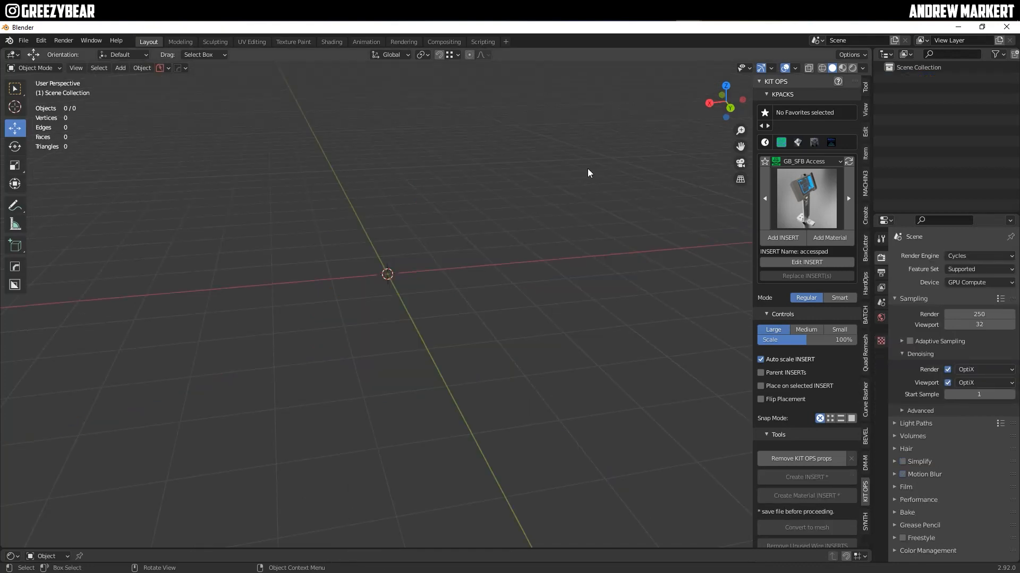
Step: Switch to File Explorer, open C:\KITBASHING\XBATCHX and check the rendered KB3D_BRT_BldgLG_G thumbnail image
{"action": "left_click", "coordinate": [584, 22]}
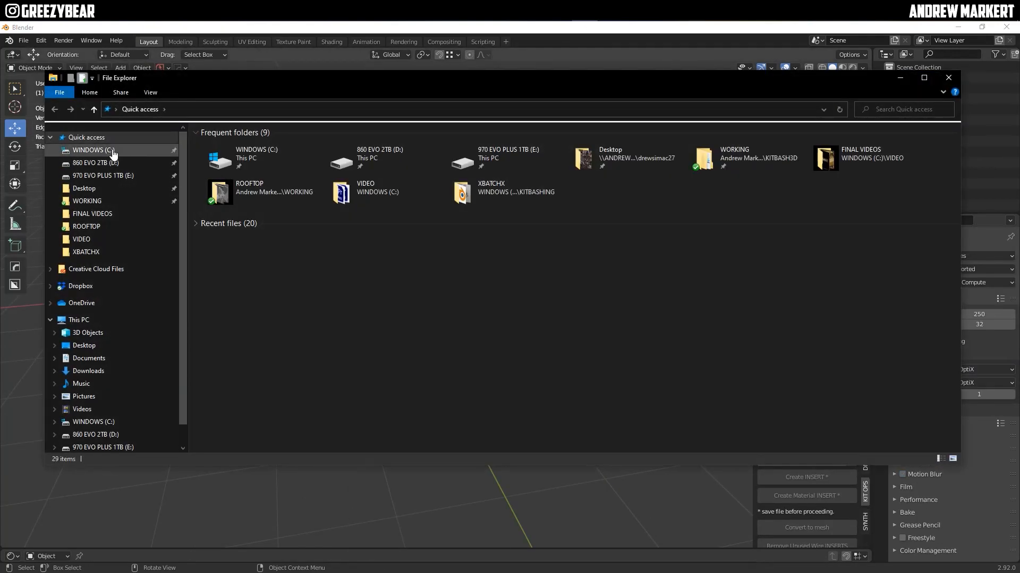
{"action": "left_click", "coordinate": [111, 151]}
{"action": "double_click", "coordinate": [224, 178]}
{"action": "double_click", "coordinate": [225, 189]}
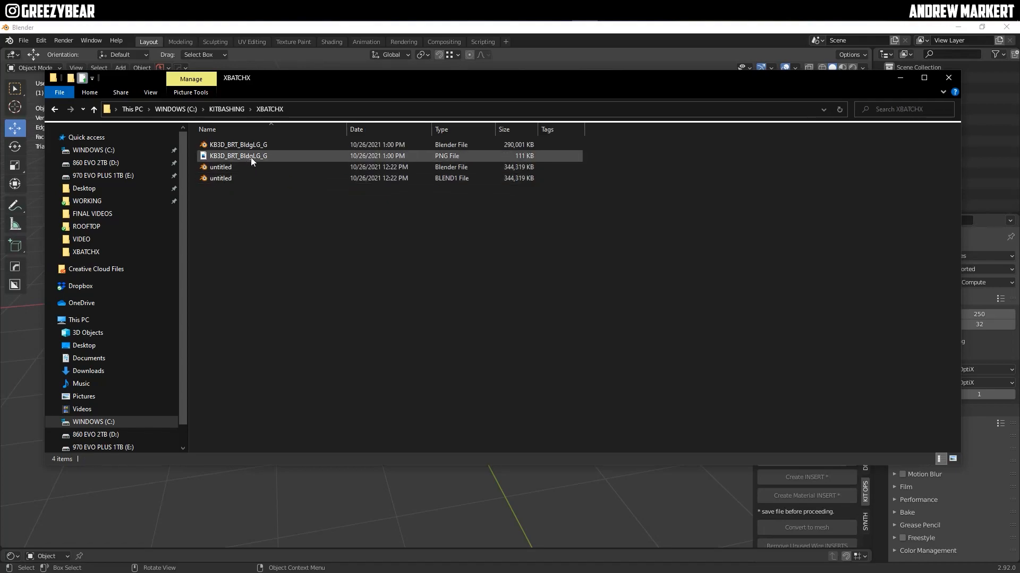
{"action": "double_click", "coordinate": [251, 157]}
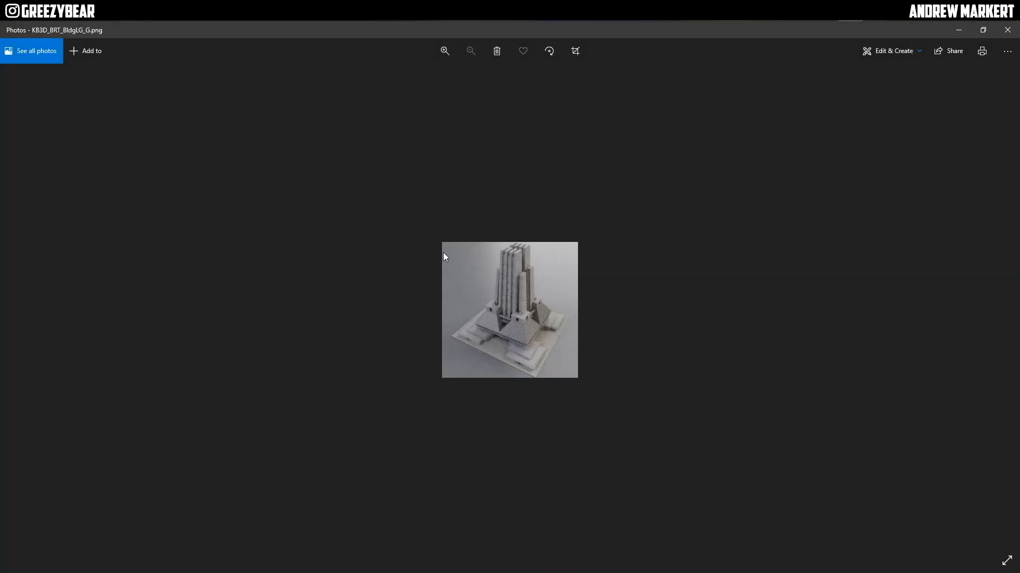
{"action": "left_click", "coordinate": [1008, 30]}
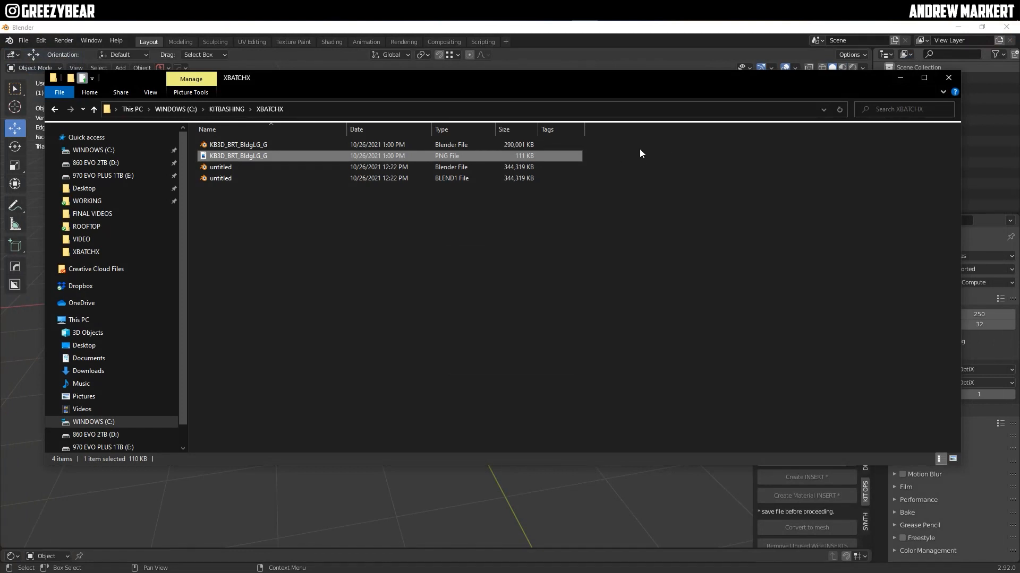
Step: Cut the KB3D_BRT_BldgLG_G Blender file and its PNG thumbnail from the XBATCHX folder
{"action": "left_click_drag", "start_coordinate": [641, 142], "coordinate": [346, 157]}
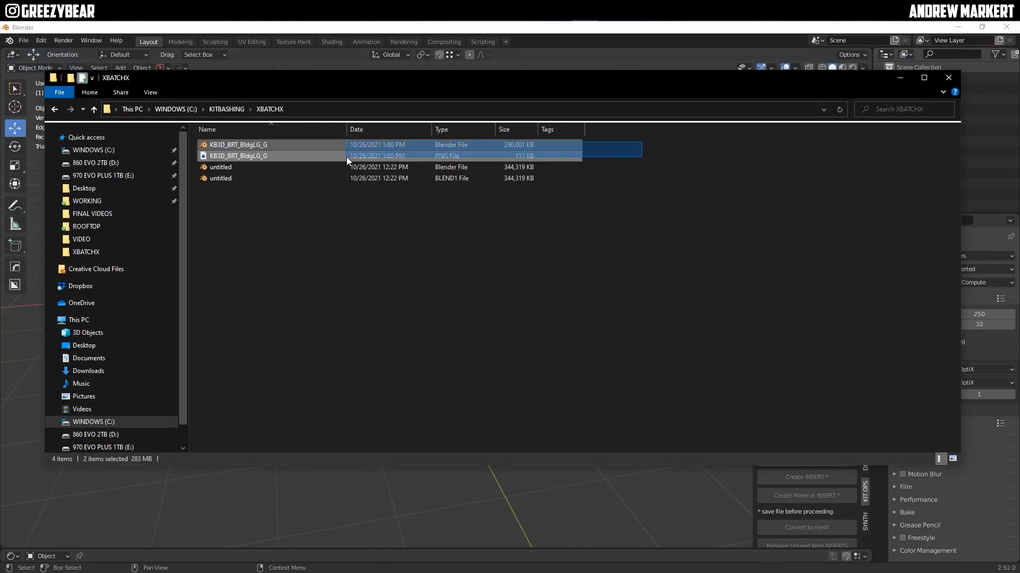
{"action": "right_click", "coordinate": [382, 152]}
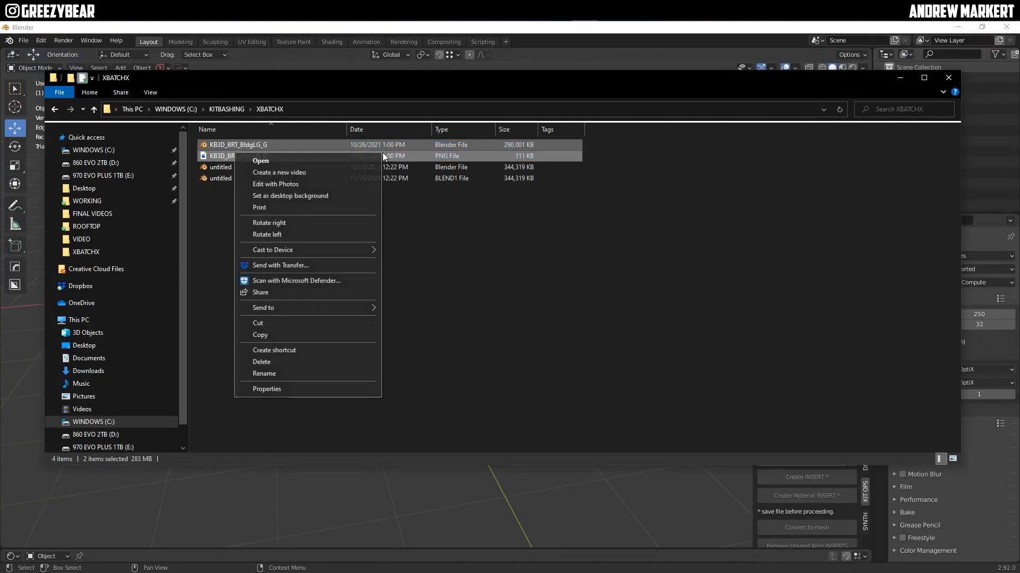
{"action": "left_click", "coordinate": [266, 321]}
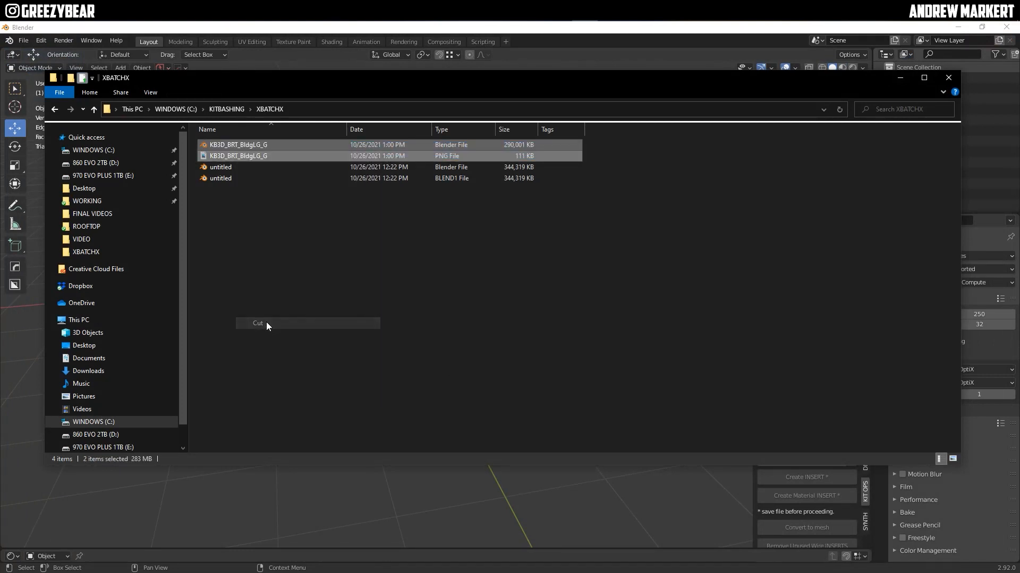
Step: Go to C:\KITBASHING, create a new folder there and refresh the file listing
{"action": "left_click", "coordinate": [108, 152]}
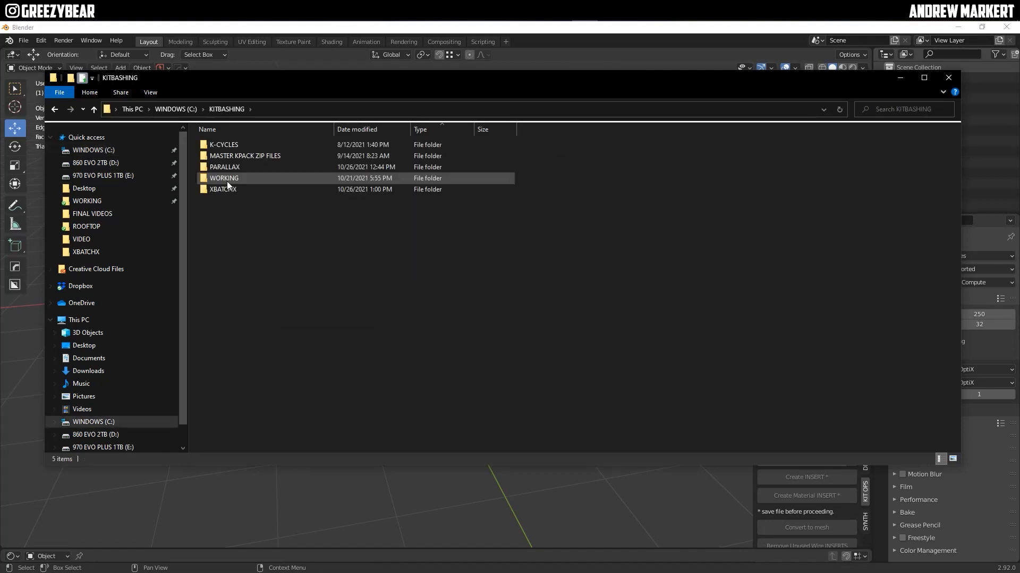
{"action": "double_click", "coordinate": [225, 188]}
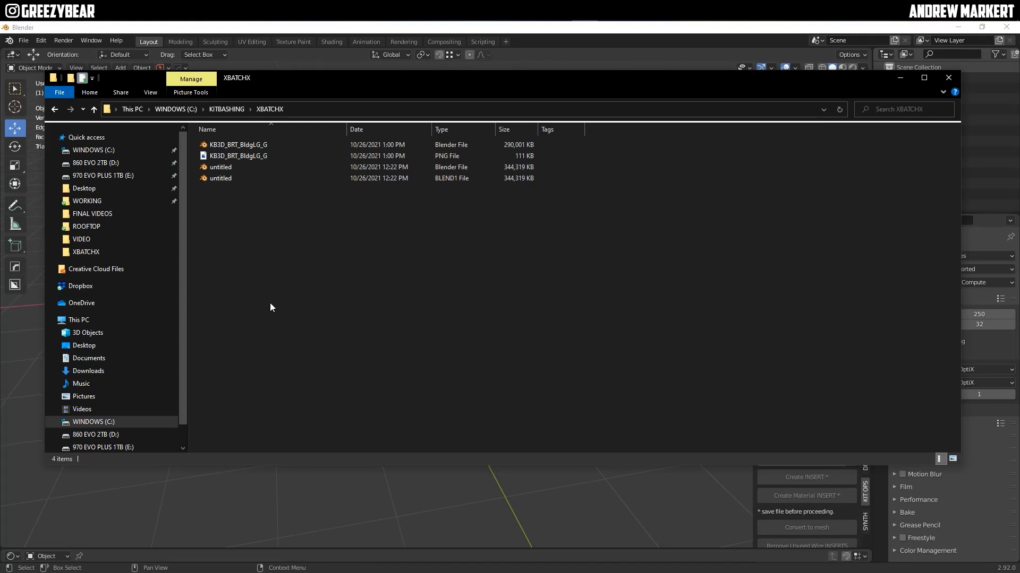
{"action": "left_click", "coordinate": [115, 151]}
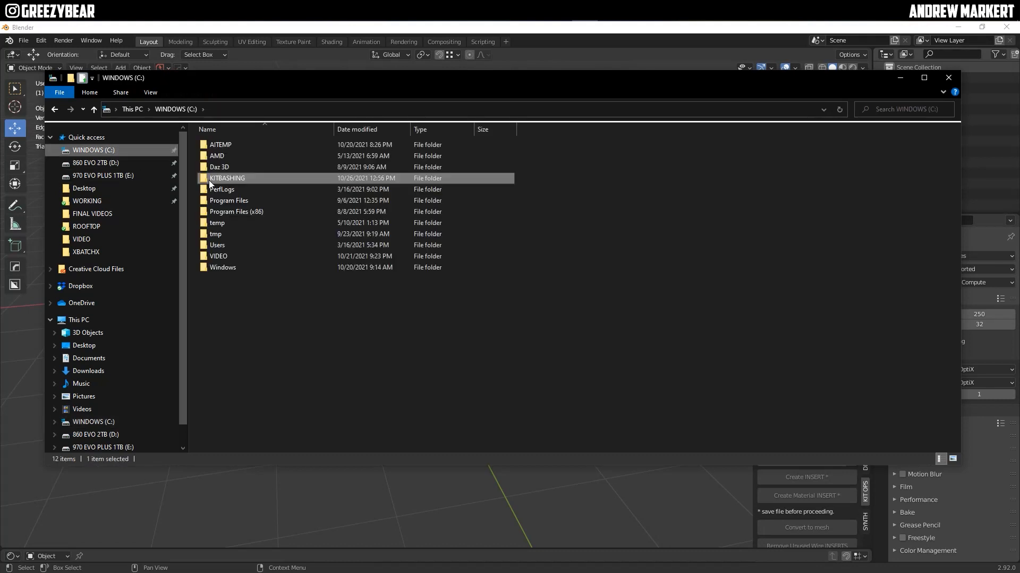
{"action": "double_click", "coordinate": [223, 177]}
{"action": "right_click", "coordinate": [273, 272]}
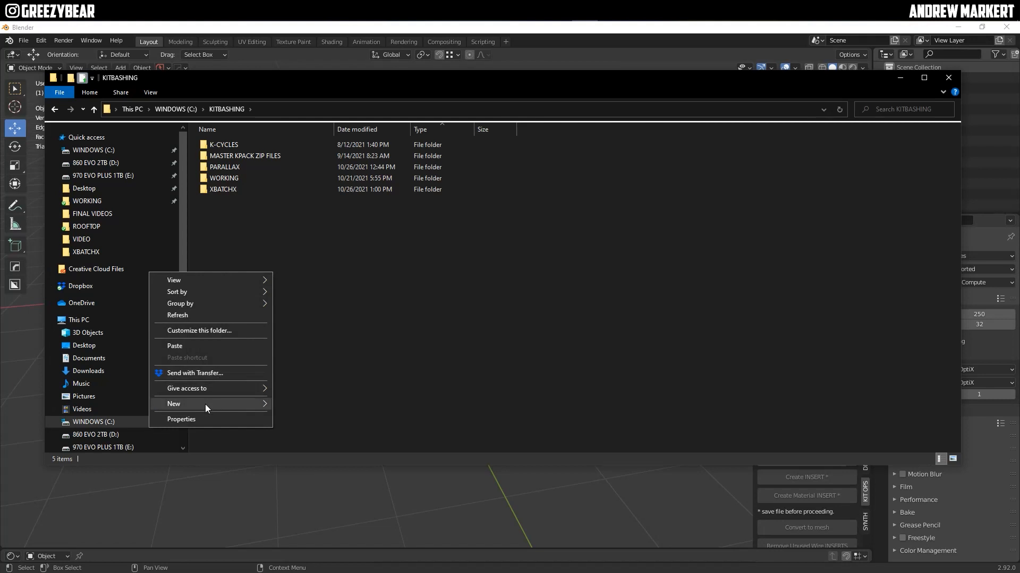
{"action": "mouse_move", "coordinate": [268, 404]}
{"action": "left_click", "coordinate": [306, 405]}
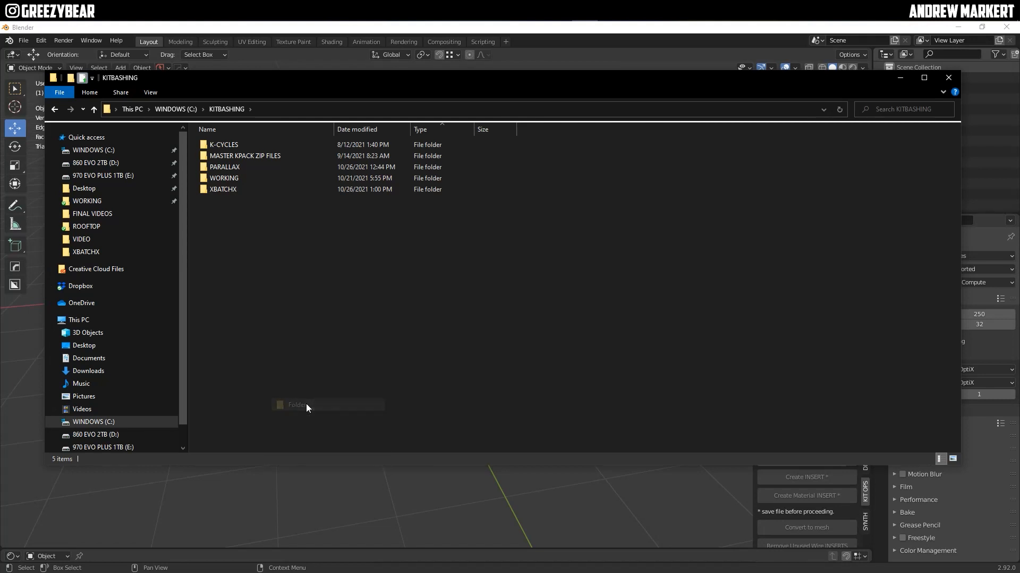
{"action": "right_click", "coordinate": [291, 299]}
{"action": "left_click", "coordinate": [244, 342]}
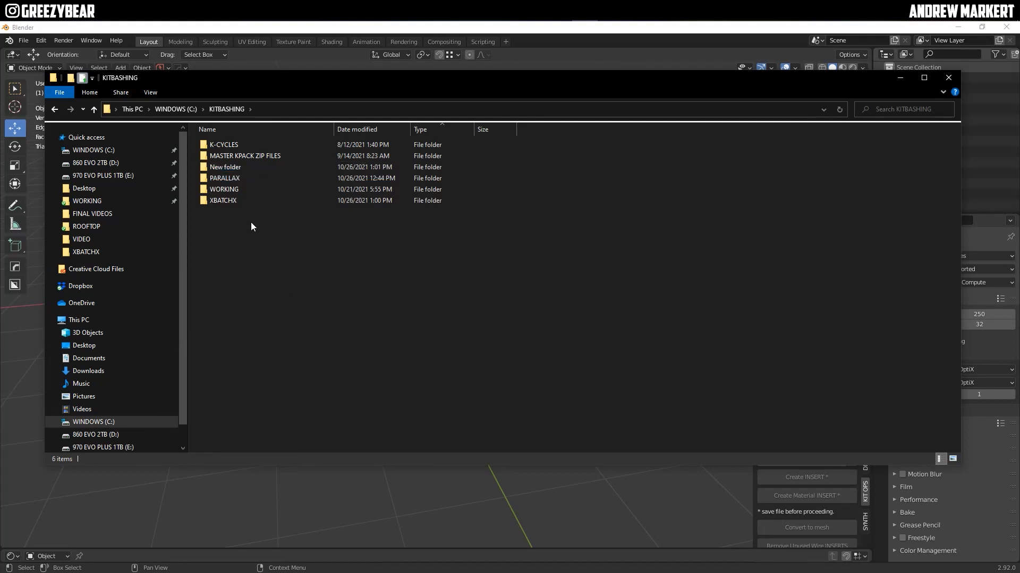
Step: Rename the new folder in C:\KITBASHING as BRUTALIST MASTER and refresh the listing
{"action": "left_click", "coordinate": [221, 169]}
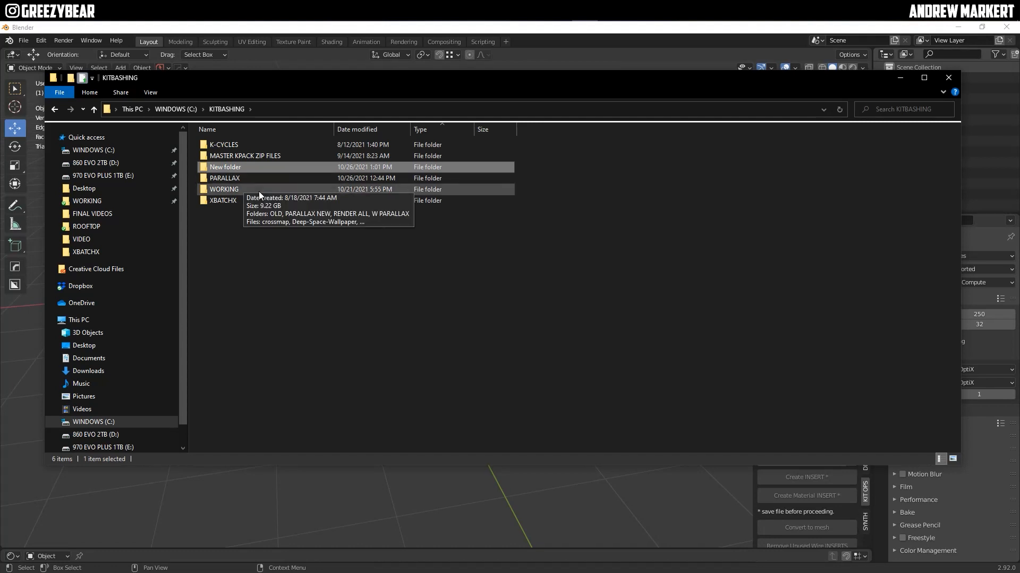
{"action": "key", "text": "F2"}
{"action": "type", "text": "BR"}
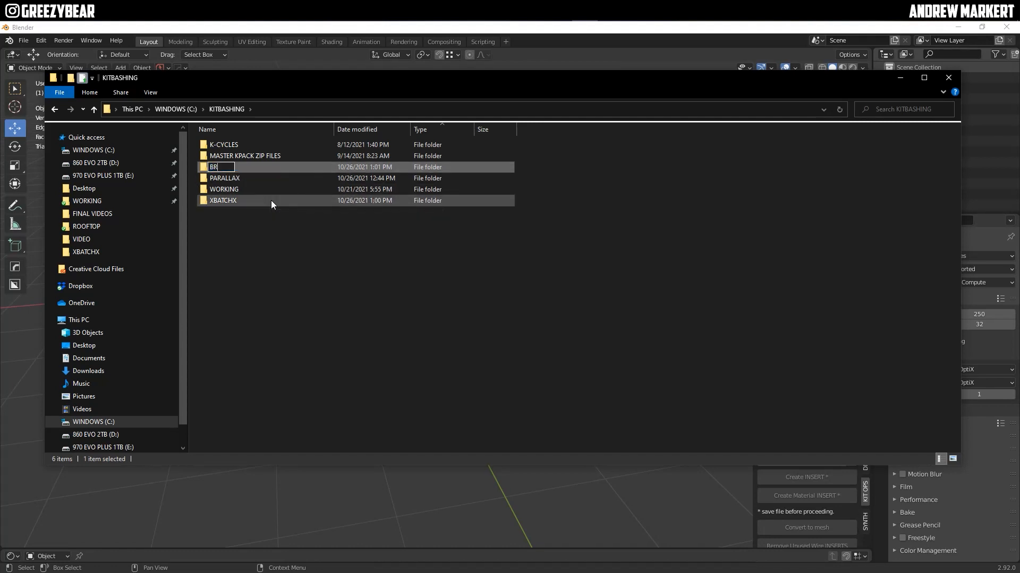
{"action": "type", "text": "UTALIST MASTER"}
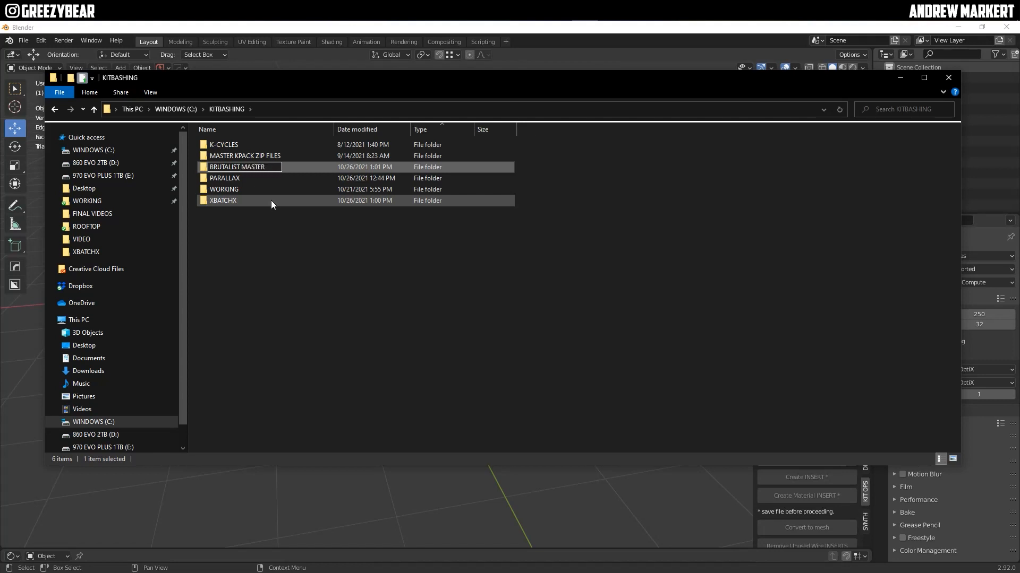
{"action": "key", "text": "Escape"}
{"action": "left_click", "coordinate": [255, 251]}
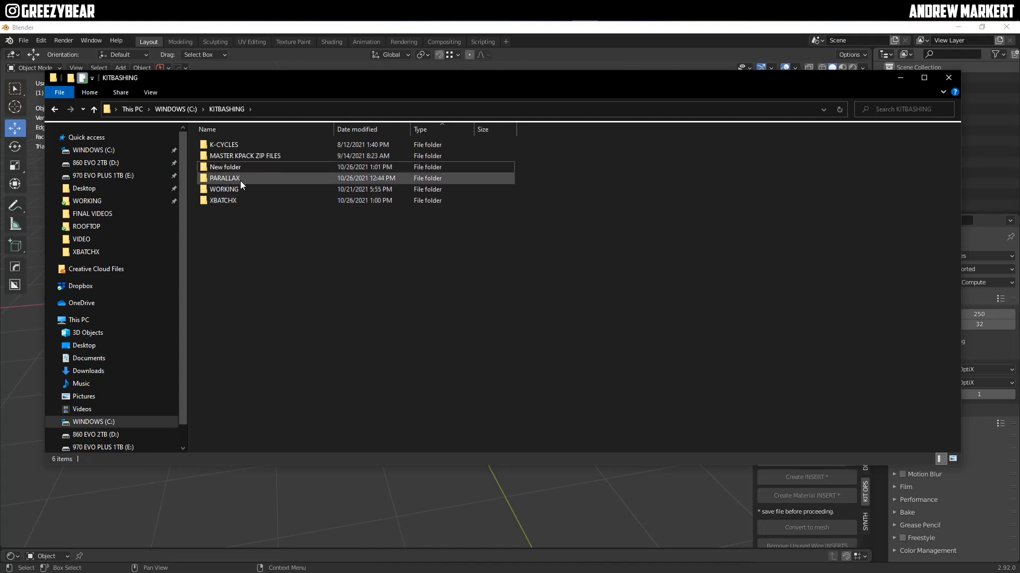
{"action": "right_click", "coordinate": [253, 291]}
{"action": "left_click", "coordinate": [208, 333]}
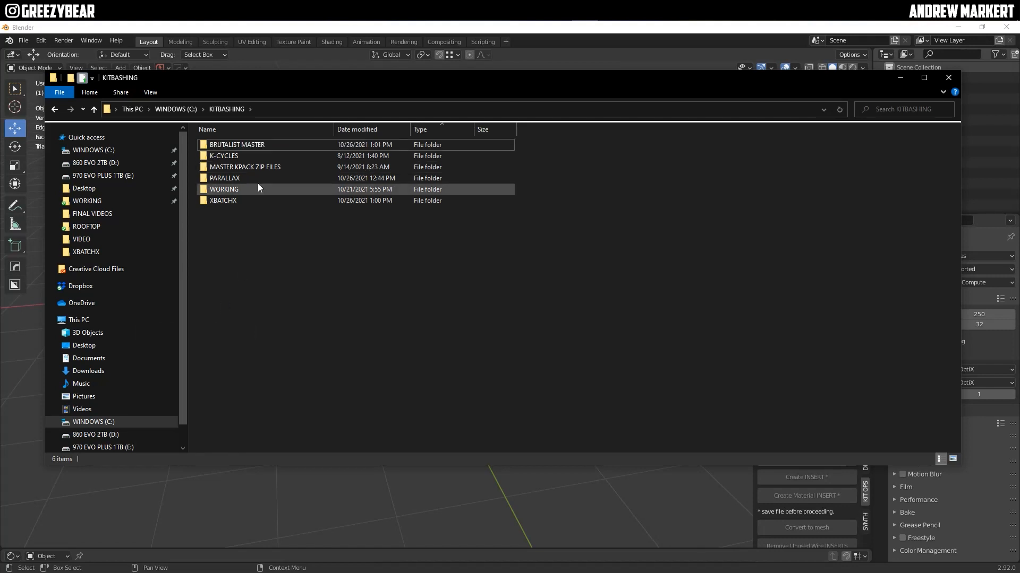
Step: Open the BRUTALIST MASTER folder, create a new subfolder inside it and refresh the listing
{"action": "double_click", "coordinate": [227, 144]}
{"action": "right_click", "coordinate": [256, 275]}
{"action": "mouse_move", "coordinate": [186, 420]}
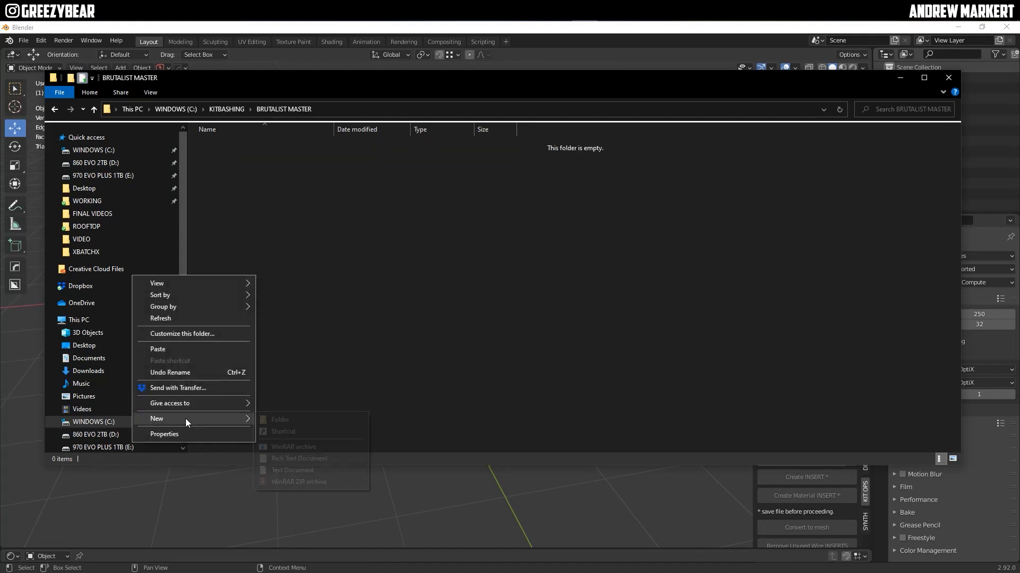
{"action": "left_click", "coordinate": [277, 421]}
{"action": "right_click", "coordinate": [287, 284]}
{"action": "left_click", "coordinate": [240, 328]}
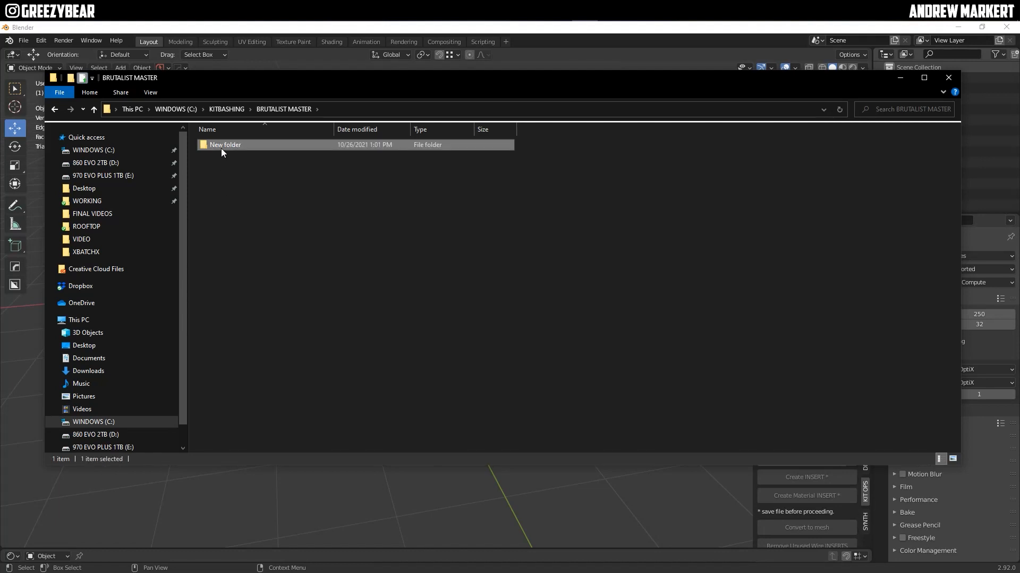
Step: Rename the new subfolder of BRUTALIST MASTER as KB3D_BRUTALIST and refresh the listing
{"action": "left_click", "coordinate": [222, 148]}
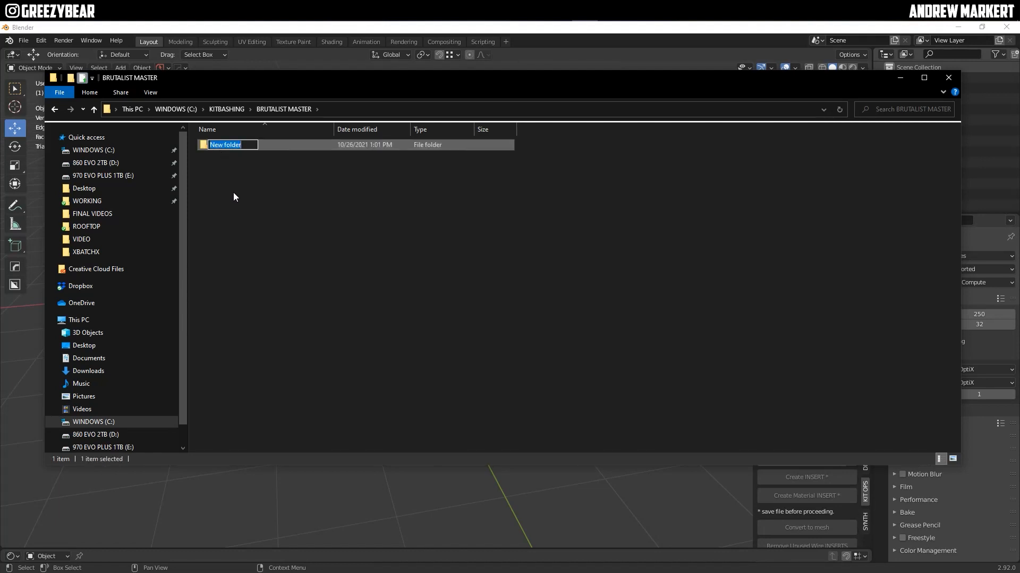
{"action": "type", "text": "KB3D_BRUTALIST"}
{"action": "key", "text": "Escape"}
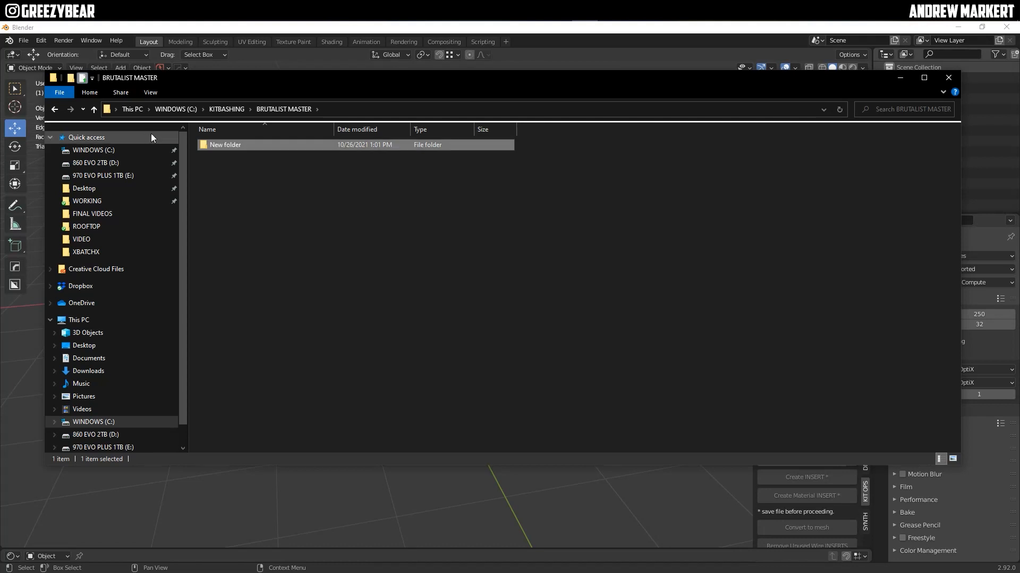
{"action": "right_click", "coordinate": [247, 245]}
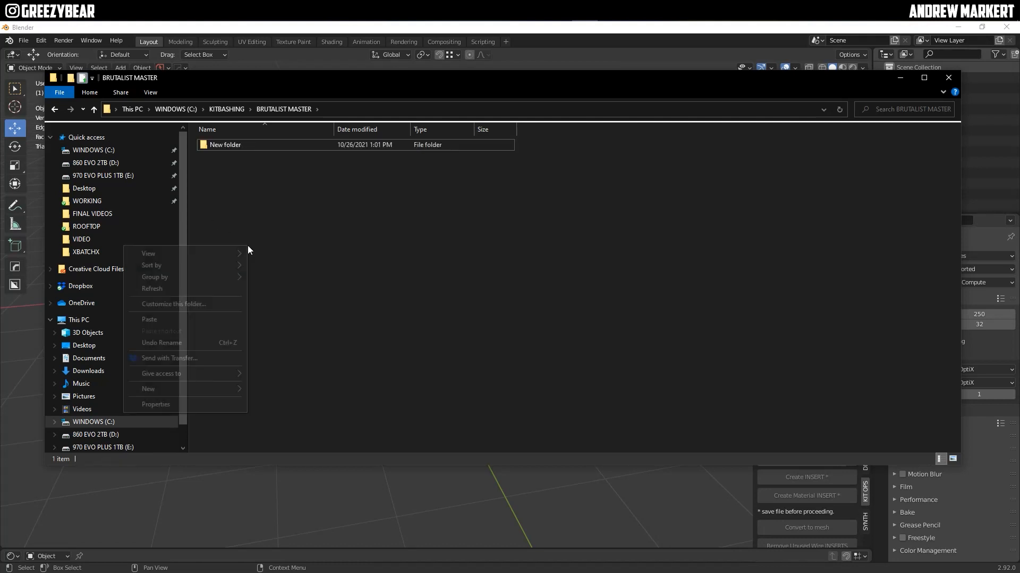
{"action": "left_click", "coordinate": [189, 289]}
Step: Paste the cut KB3D_BRT_BldgLG_G files into the KB3D_BRUTALIST folder and close File Explorer
{"action": "double_click", "coordinate": [228, 148]}
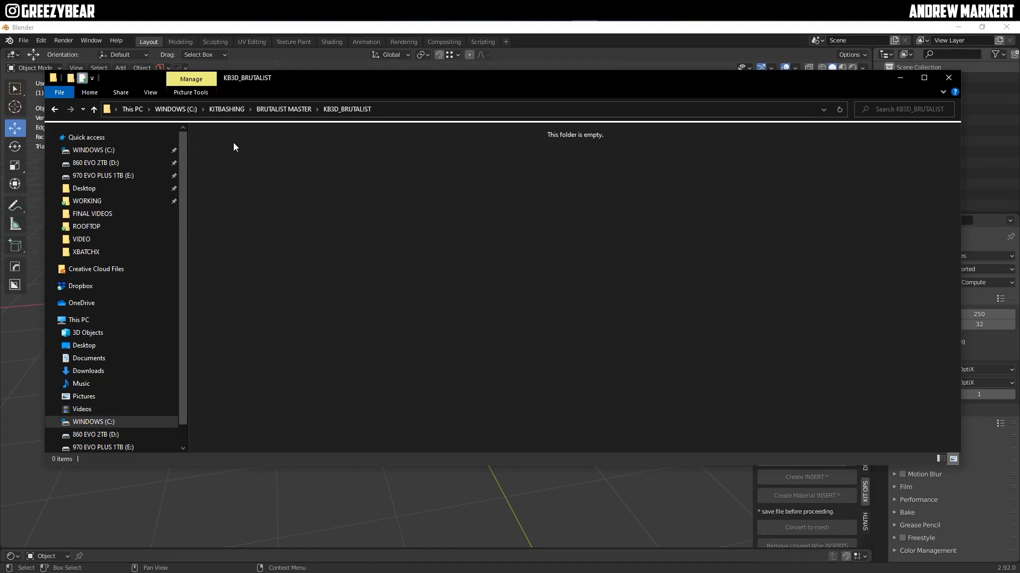
{"action": "right_click", "coordinate": [349, 244]}
{"action": "left_click", "coordinate": [291, 318]}
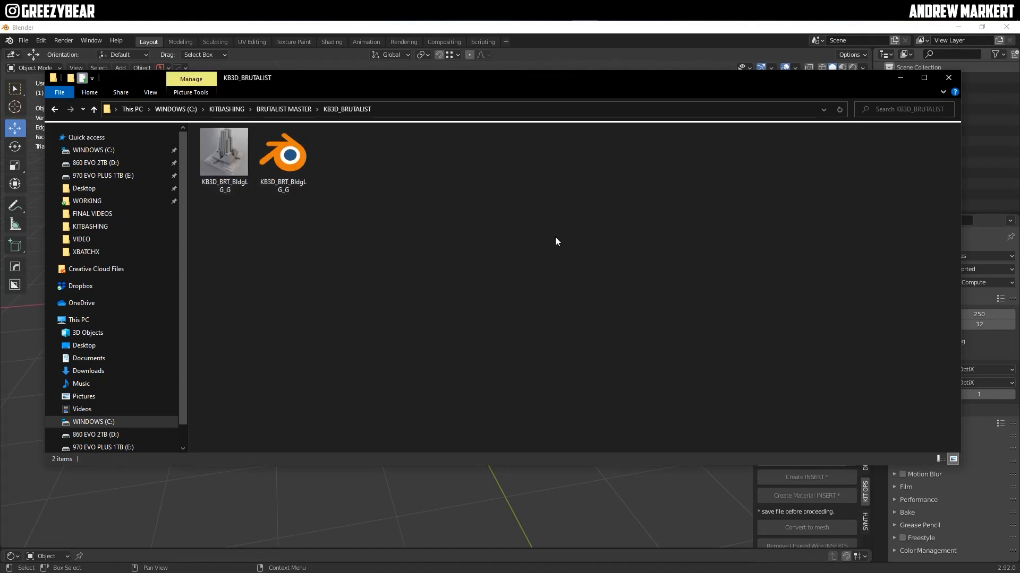
{"action": "left_click", "coordinate": [946, 81]}
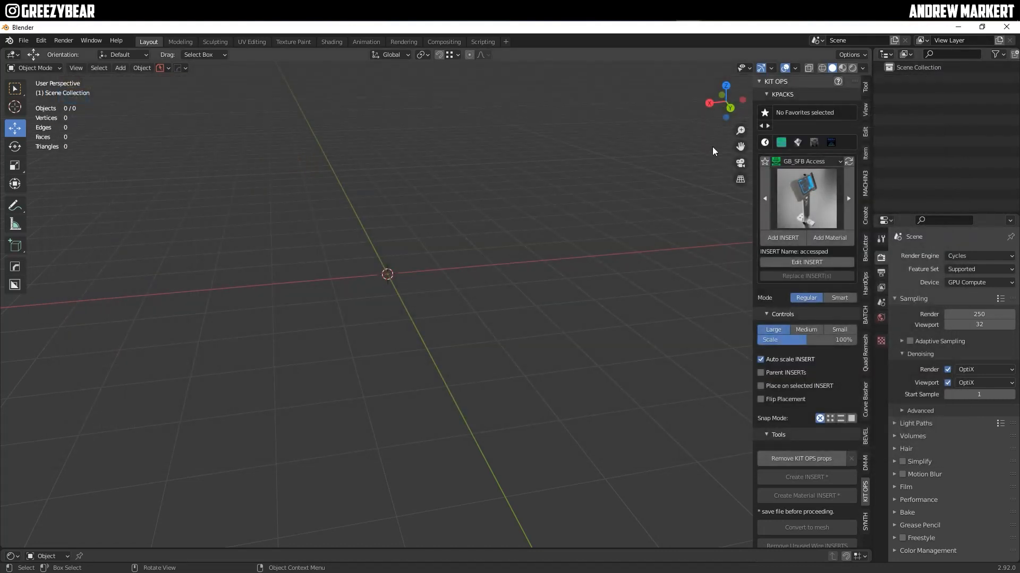
Step: In Blender, open the add-on preferences, enlarge the window and expand KIT OPS to reach its File Paths list
{"action": "left_click", "coordinate": [38, 42]}
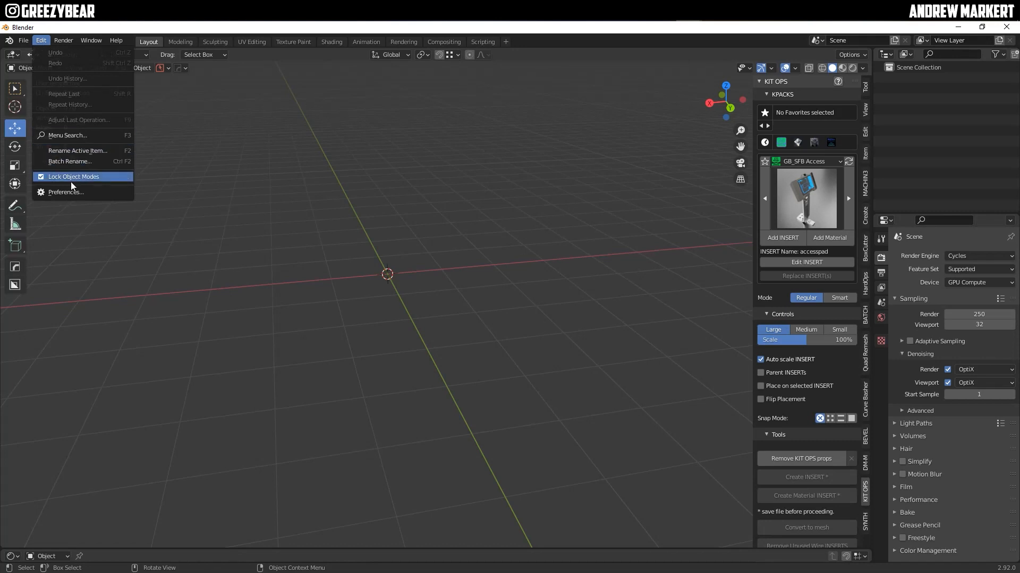
{"action": "left_click", "coordinate": [59, 190]}
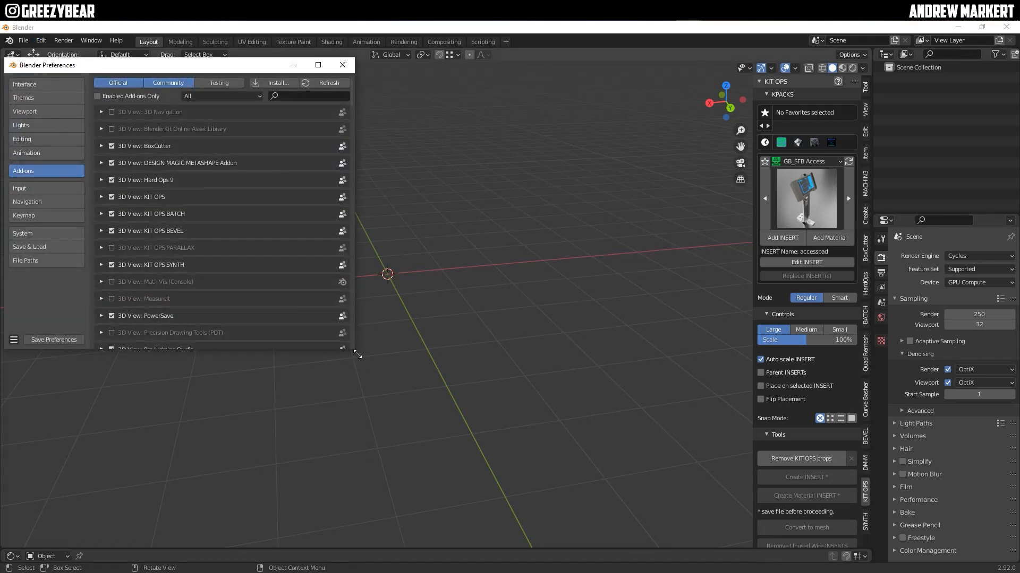
{"action": "left_click_drag", "start_coordinate": [358, 354], "coordinate": [457, 465]}
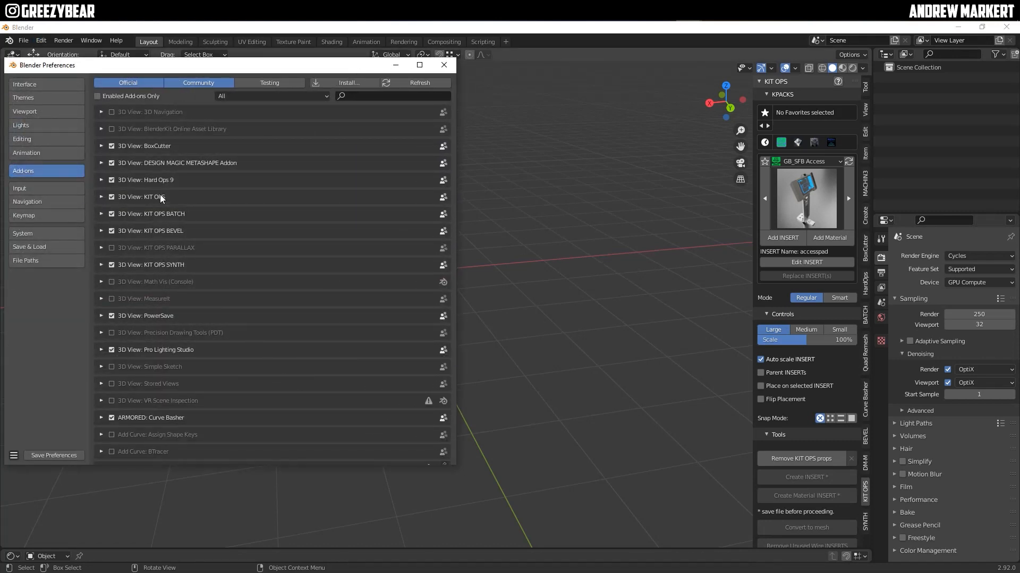
{"action": "left_click", "coordinate": [101, 197]}
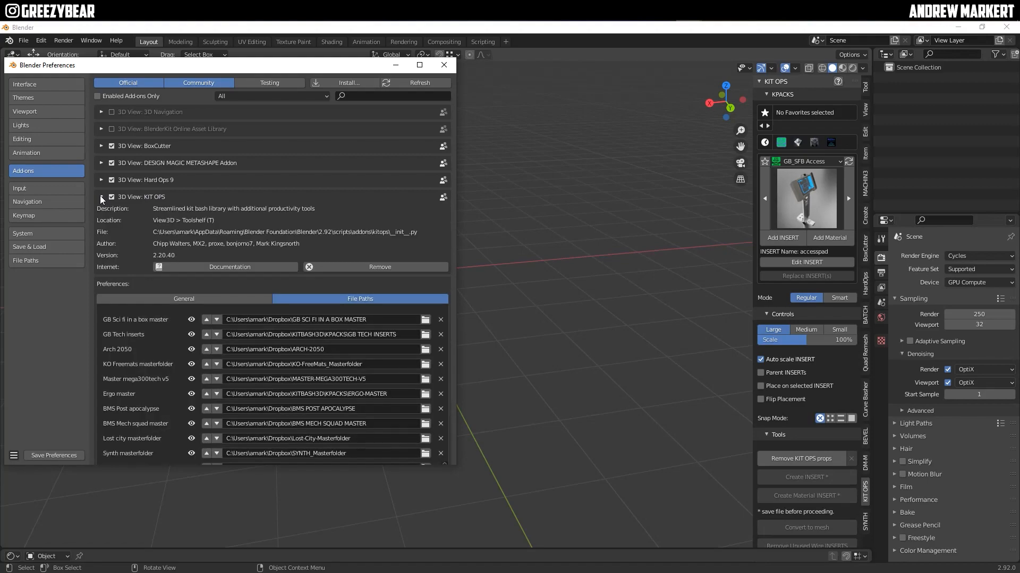
{"action": "left_click", "coordinate": [193, 270]}
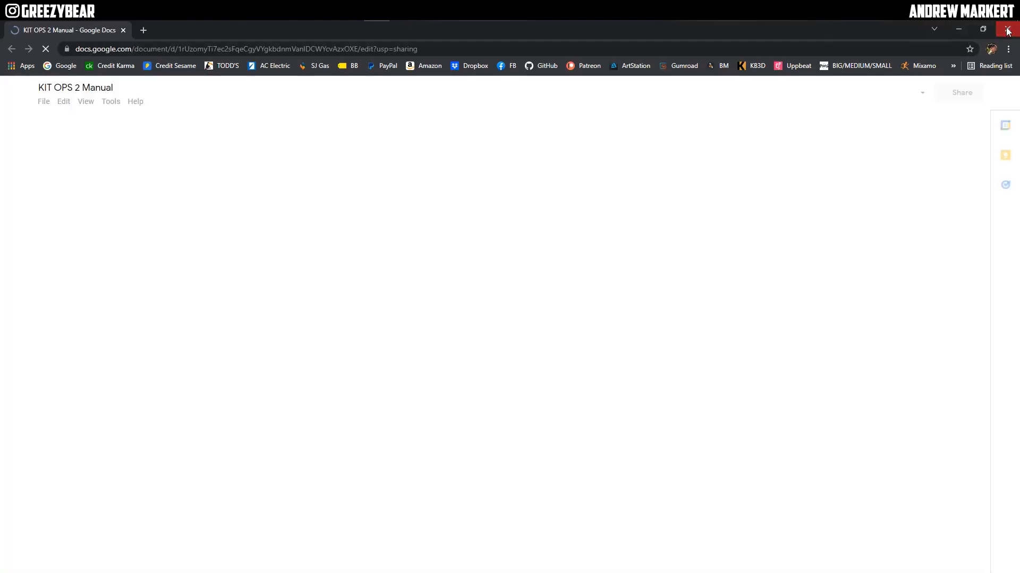
{"action": "left_click", "coordinate": [1007, 29]}
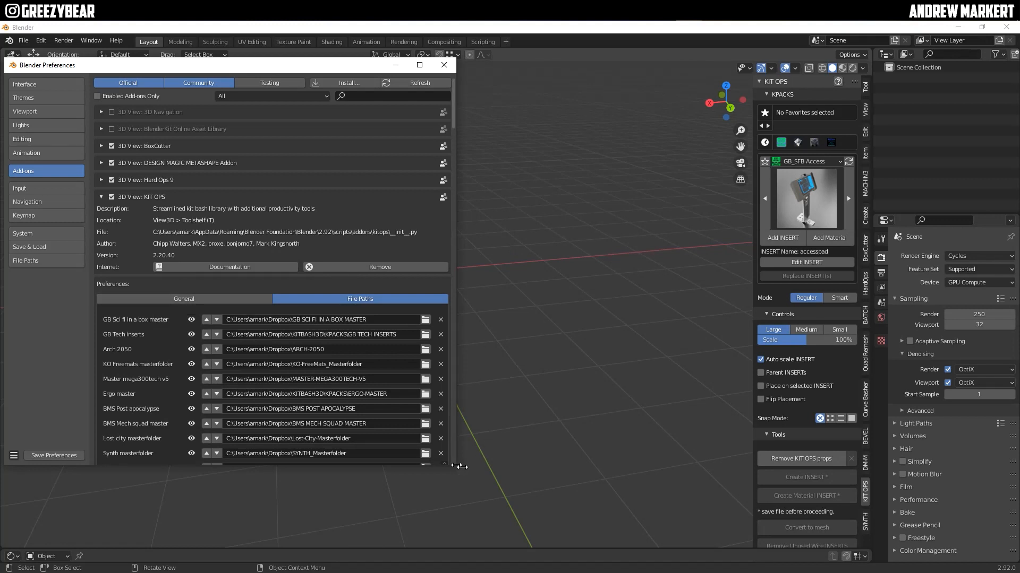
{"action": "left_click_drag", "start_coordinate": [459, 466], "coordinate": [524, 466]}
{"action": "scroll", "coordinate": [393, 388], "scroll_direction": "down", "scroll_amount": 5}
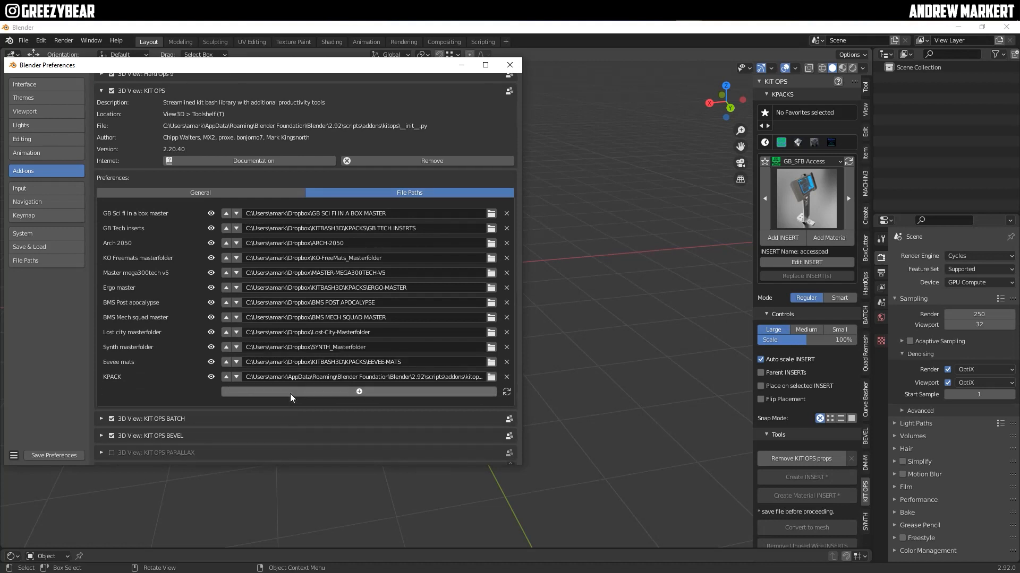
Step: Add a KIT OPS file path entry, move it above KPACK and point it to C:\KITBASHING\BRUTALIST MASTER
{"action": "left_click", "coordinate": [291, 393]}
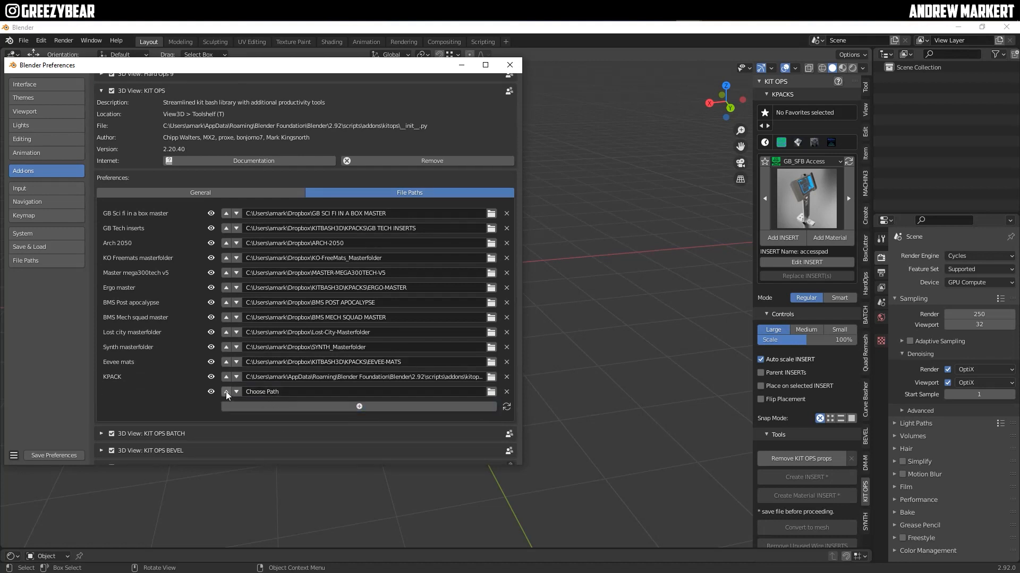
{"action": "left_click", "coordinate": [227, 392]}
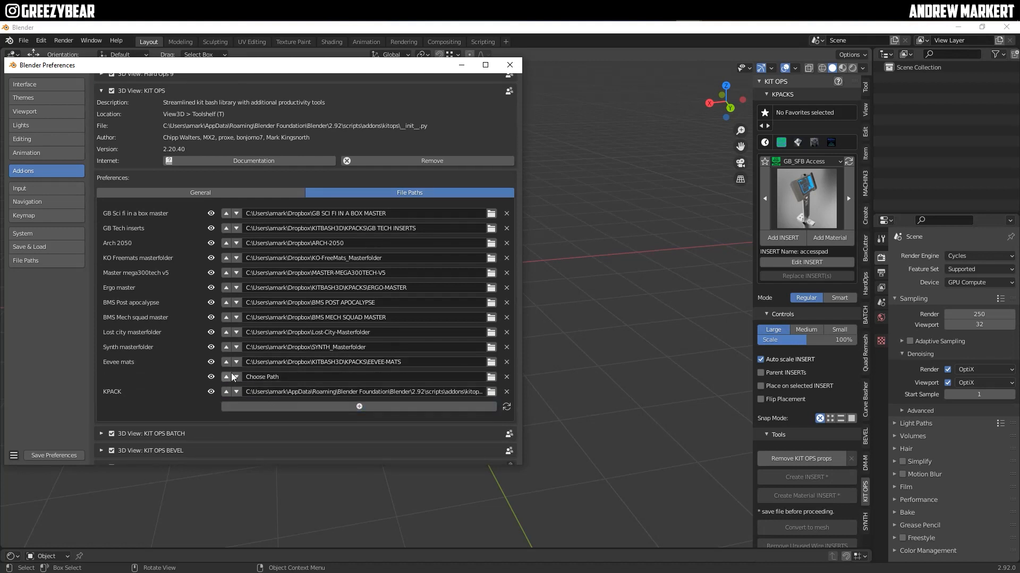
{"action": "left_click", "coordinate": [490, 378]}
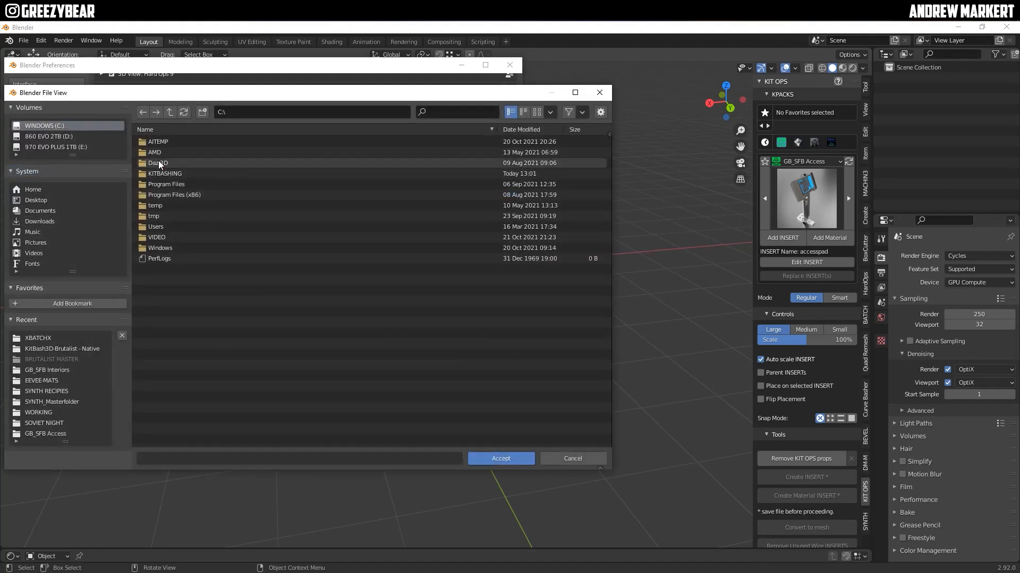
{"action": "double_click", "coordinate": [169, 174]}
{"action": "left_click", "coordinate": [169, 144]}
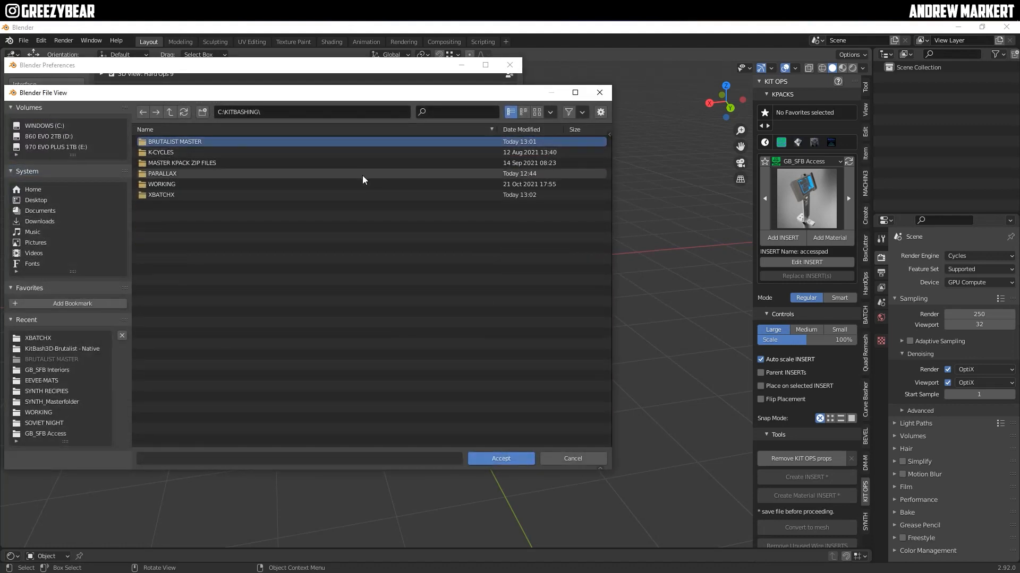
{"action": "left_click", "coordinate": [488, 459]}
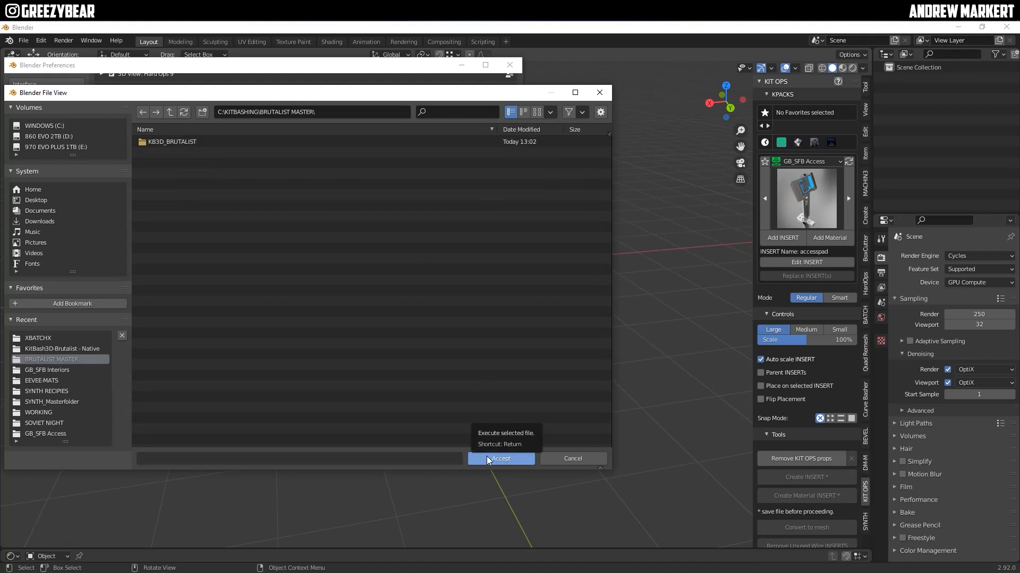
{"action": "left_click", "coordinate": [488, 459]}
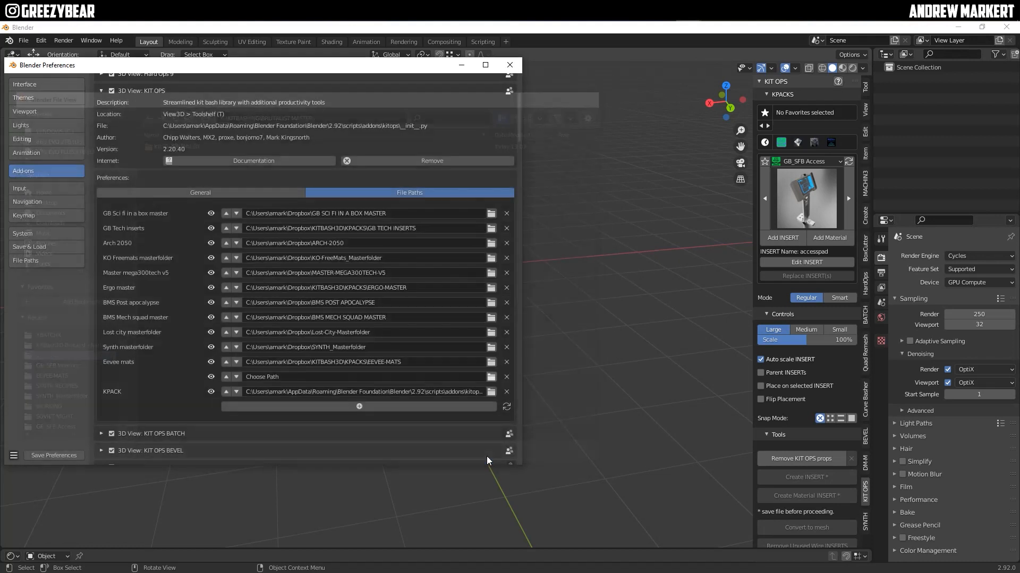
Step: Save and close the preferences, and choose the KB3D_BRUTALIST KPACK in KIT OPS
{"action": "left_click", "coordinate": [54, 456]}
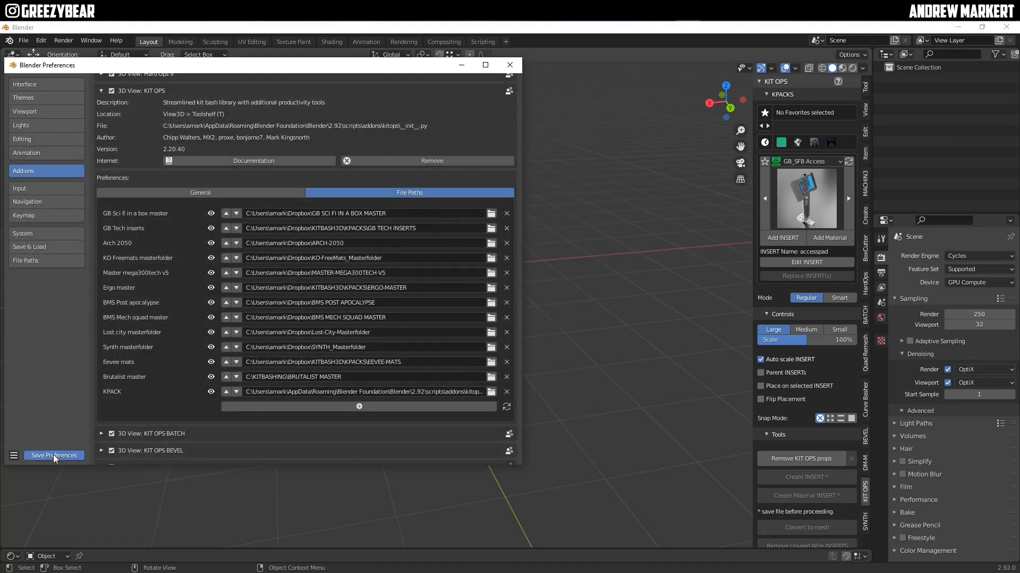
{"action": "left_click", "coordinate": [509, 66]}
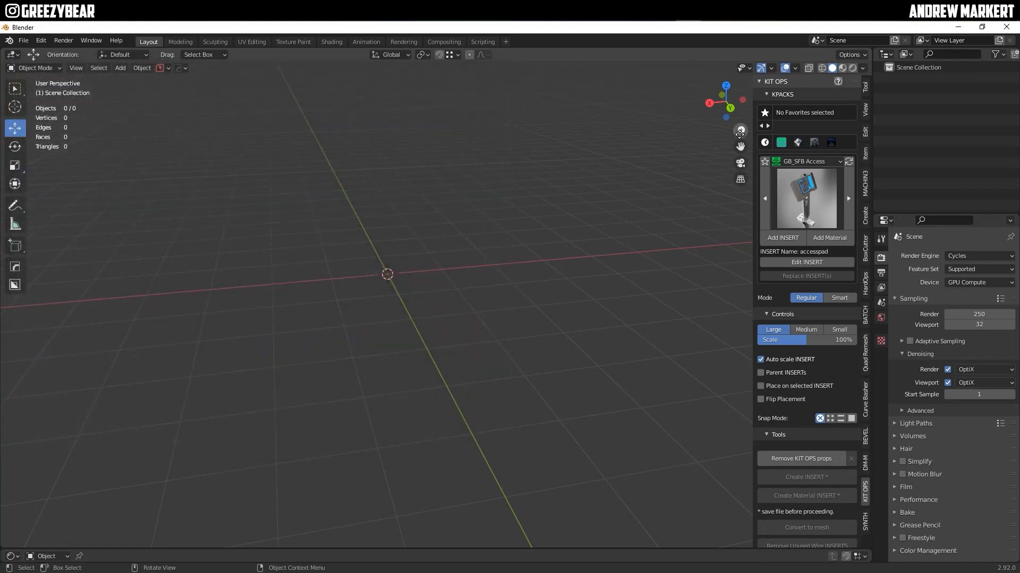
{"action": "left_click", "coordinate": [837, 163]}
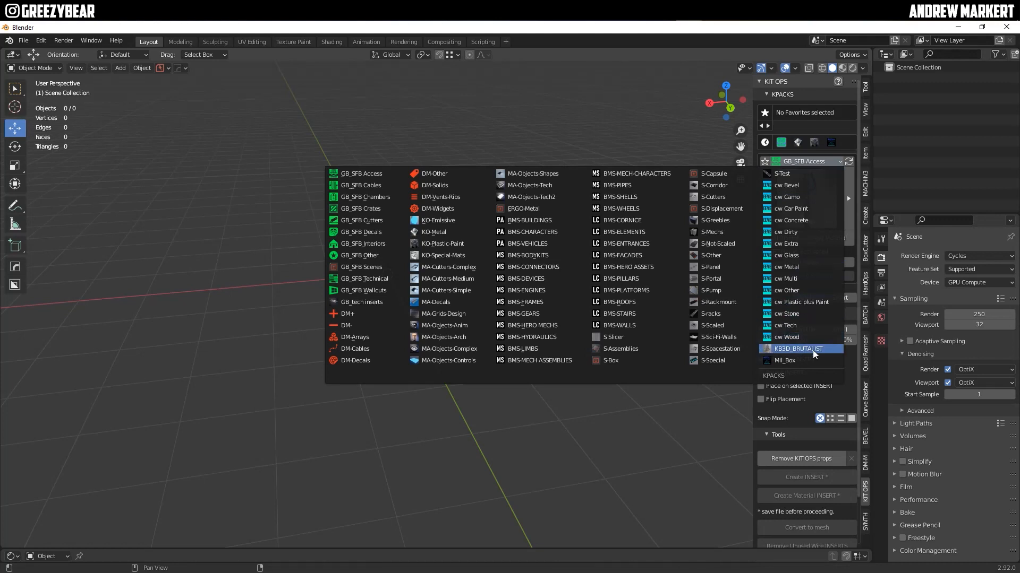
{"action": "left_click", "coordinate": [826, 350]}
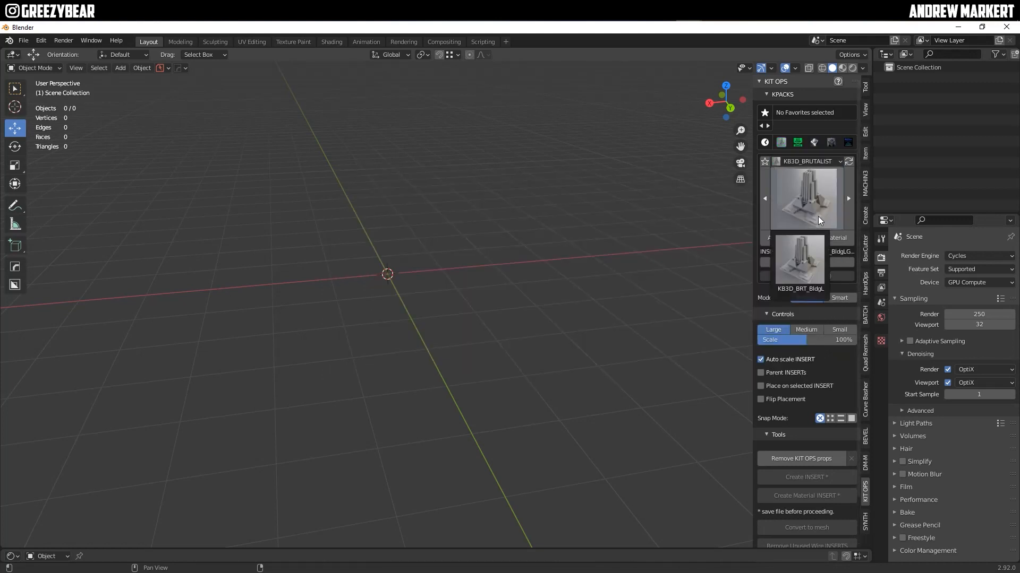
Step: Add a mesh plane at the origin and scale it up about 8 times as a ground surface
{"action": "left_click", "coordinate": [120, 68]}
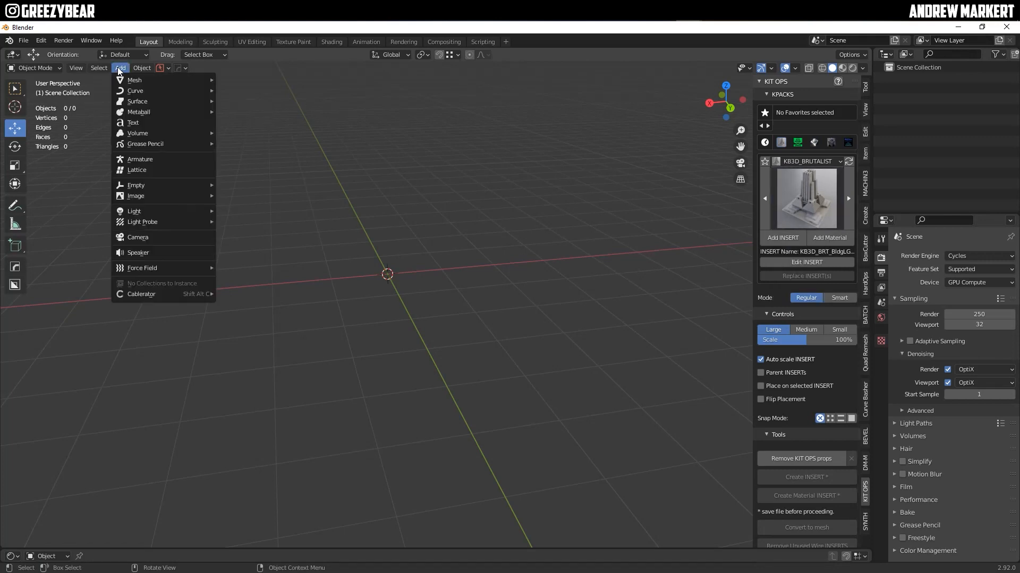
{"action": "mouse_move", "coordinate": [158, 80]}
{"action": "left_click", "coordinate": [229, 93]}
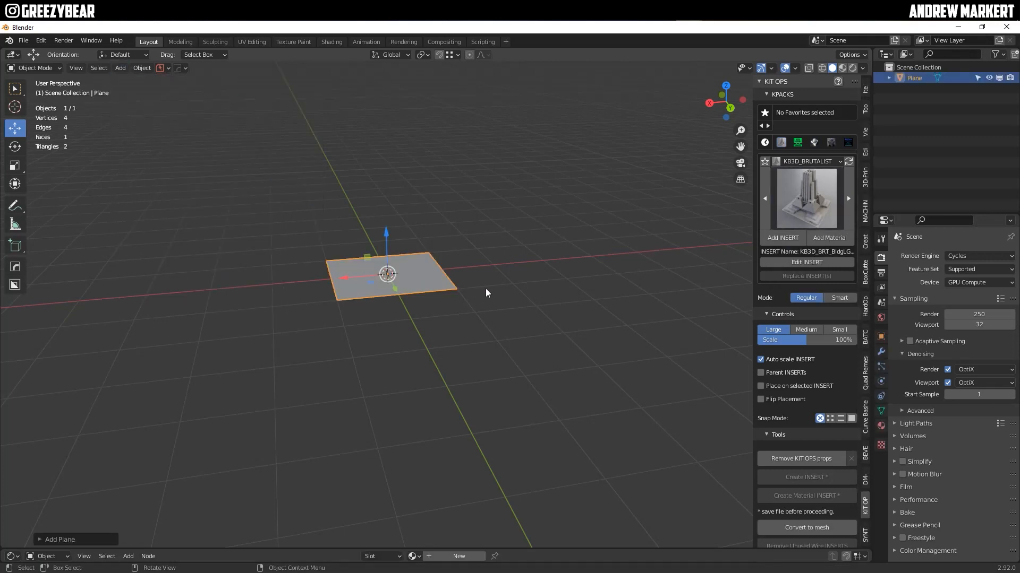
{"action": "key", "text": "s"}
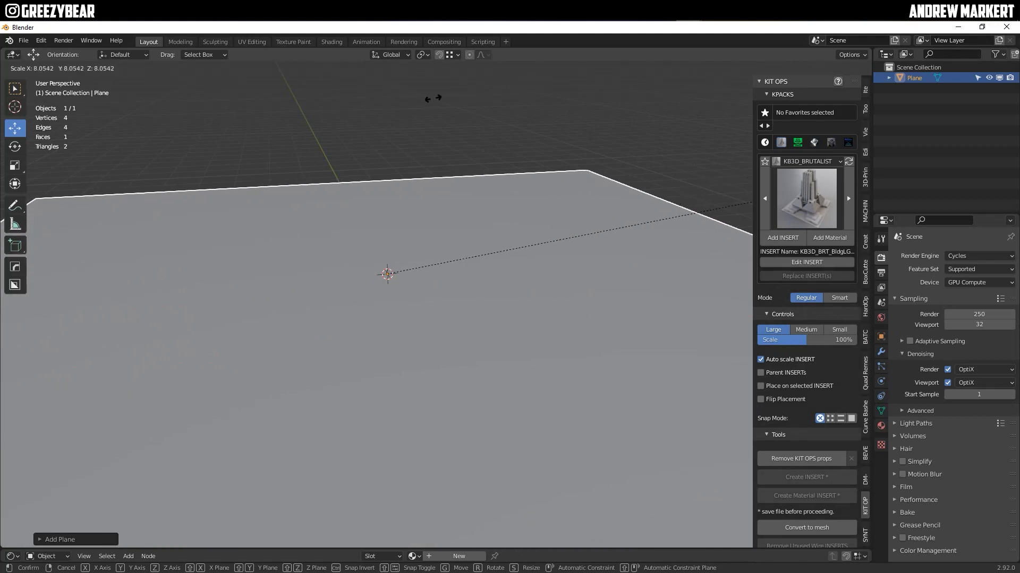
{"action": "left_click", "coordinate": [515, 123]}
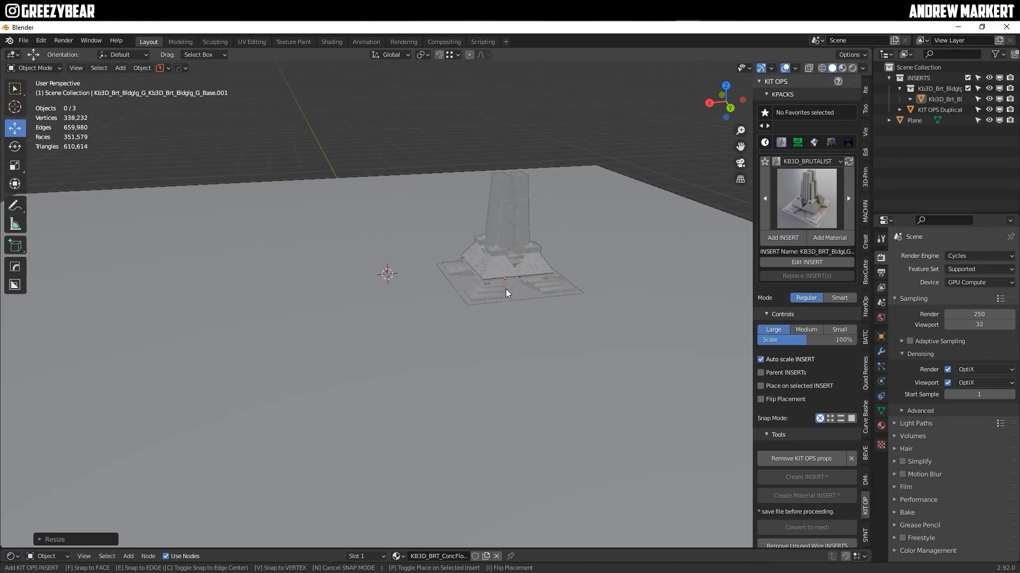
Step: Cancel the current INSERT placement, turn off Auto scale INSERT and set the KIT OPS mode to Smart
{"action": "key", "text": "Escape"}
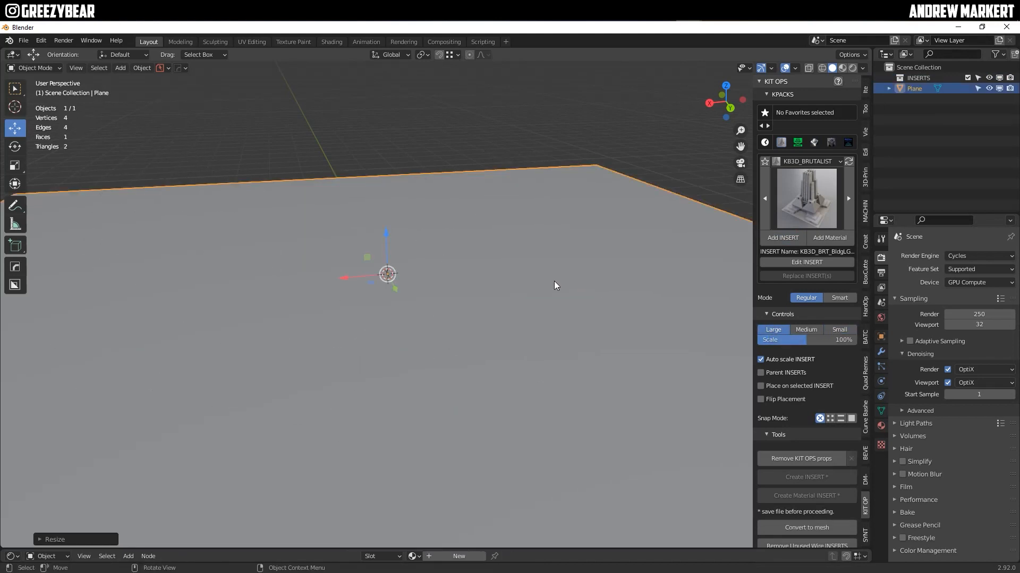
{"action": "left_click", "coordinate": [760, 360]}
{"action": "left_click", "coordinate": [839, 298]}
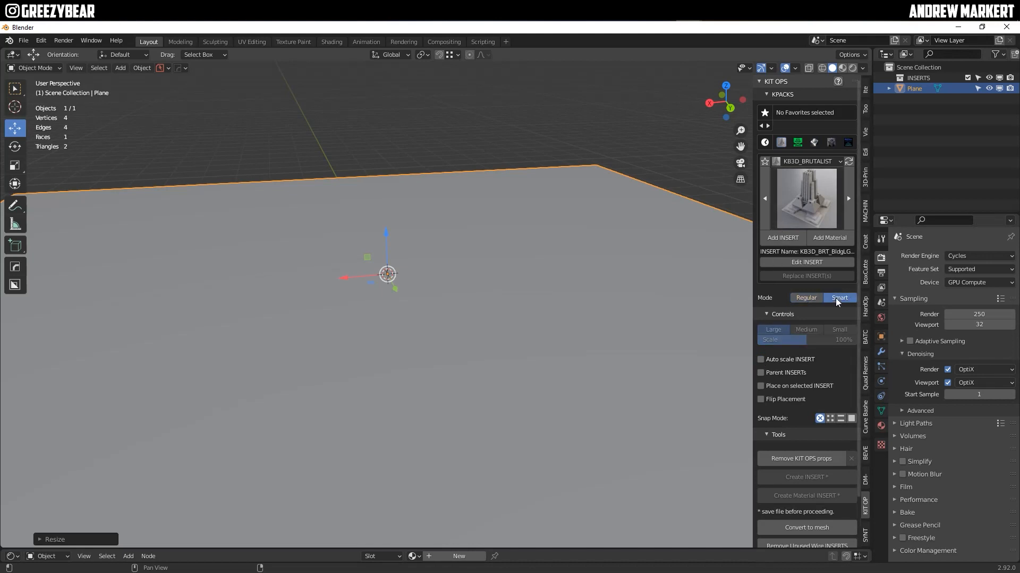
Step: Add the brutalist building INSERT to the plane twice, one small copy and one enlarged copy on opposite sides of the 3D cursor
{"action": "left_click", "coordinate": [783, 238]}
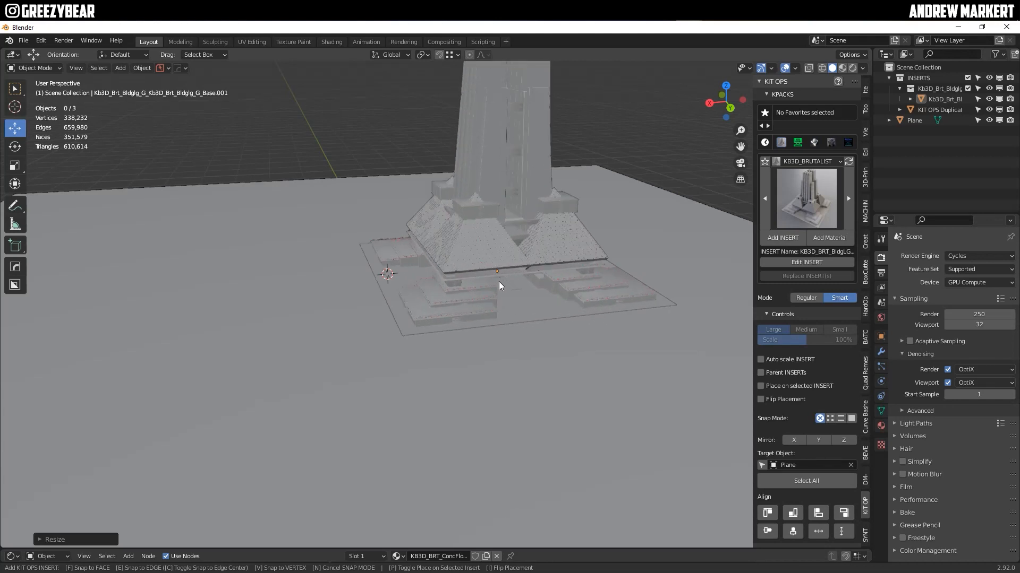
{"action": "scroll", "coordinate": [507, 291], "scroll_direction": "down", "scroll_amount": 3, "text": "ctrl"}
{"action": "scroll", "coordinate": [507, 291], "scroll_direction": "down", "scroll_amount": 3, "text": "shift"}
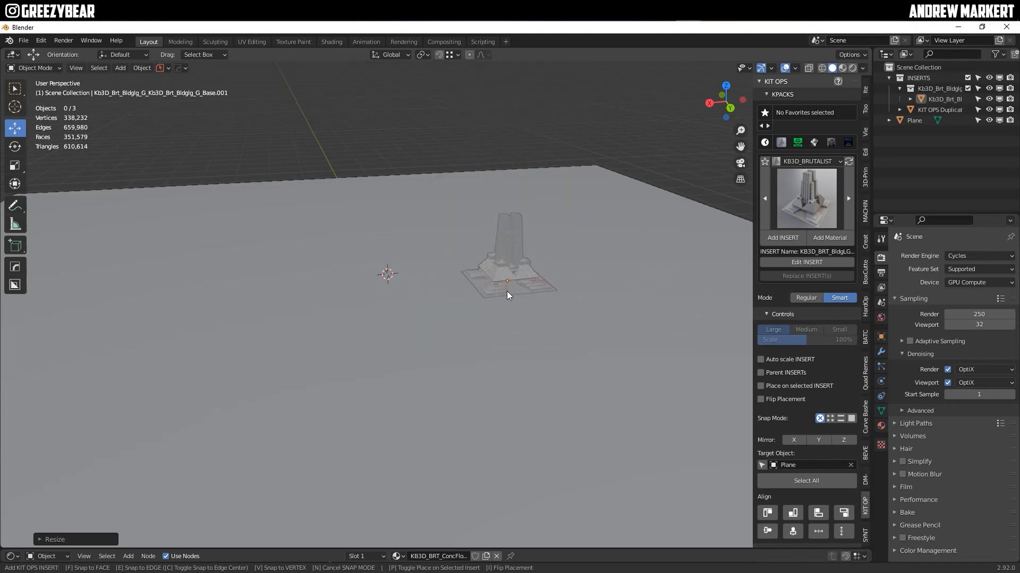
{"action": "scroll", "coordinate": [506, 286], "scroll_direction": "down", "scroll_amount": 8, "text": "shift"}
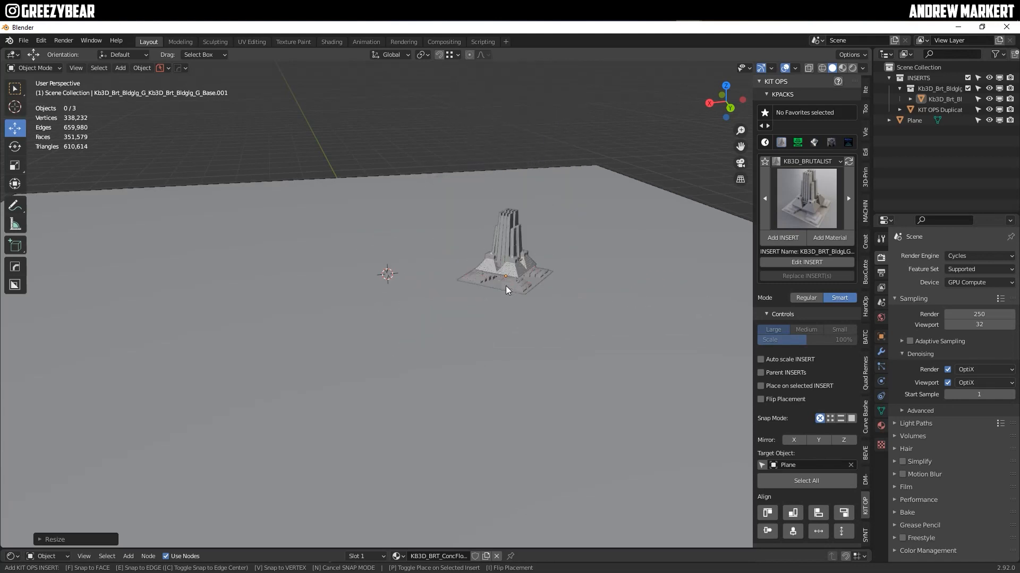
{"action": "scroll", "coordinate": [505, 285], "scroll_direction": "down", "scroll_amount": 4, "text": "shift"}
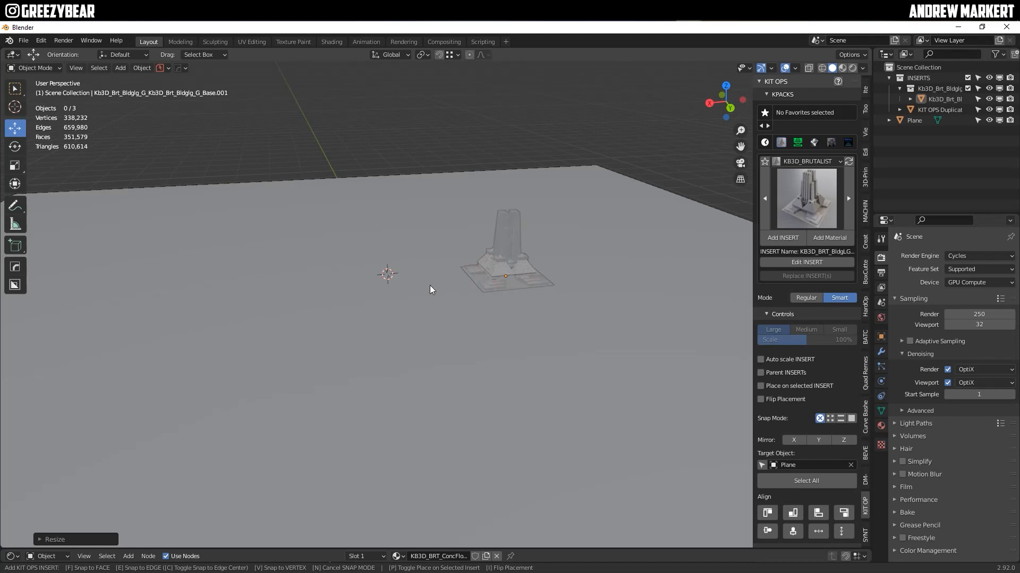
{"action": "left_click", "coordinate": [262, 309]}
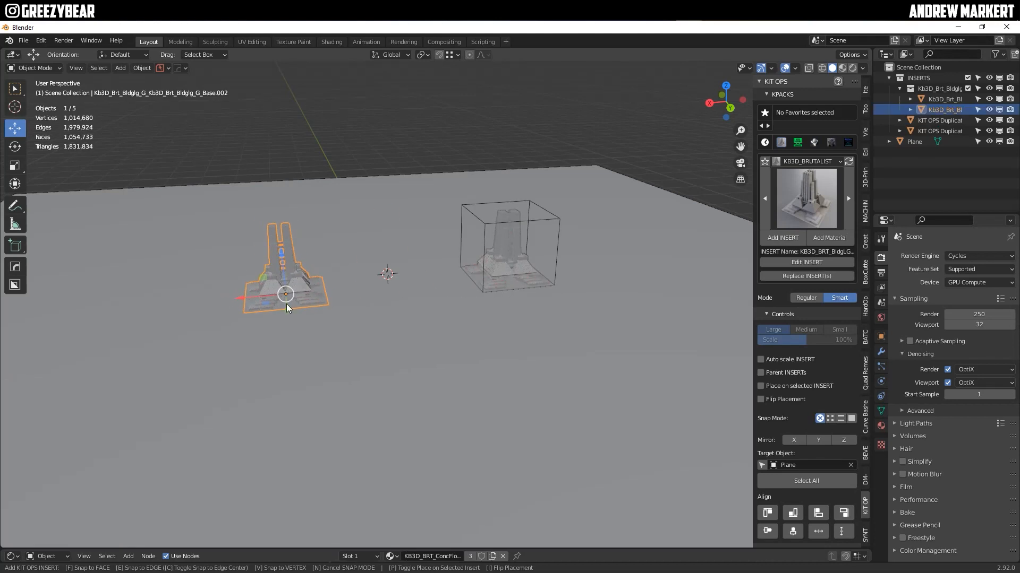
{"action": "scroll", "coordinate": [261, 305], "scroll_direction": "up", "scroll_amount": 3, "text": "ctrl"}
{"action": "left_click", "coordinate": [245, 308]}
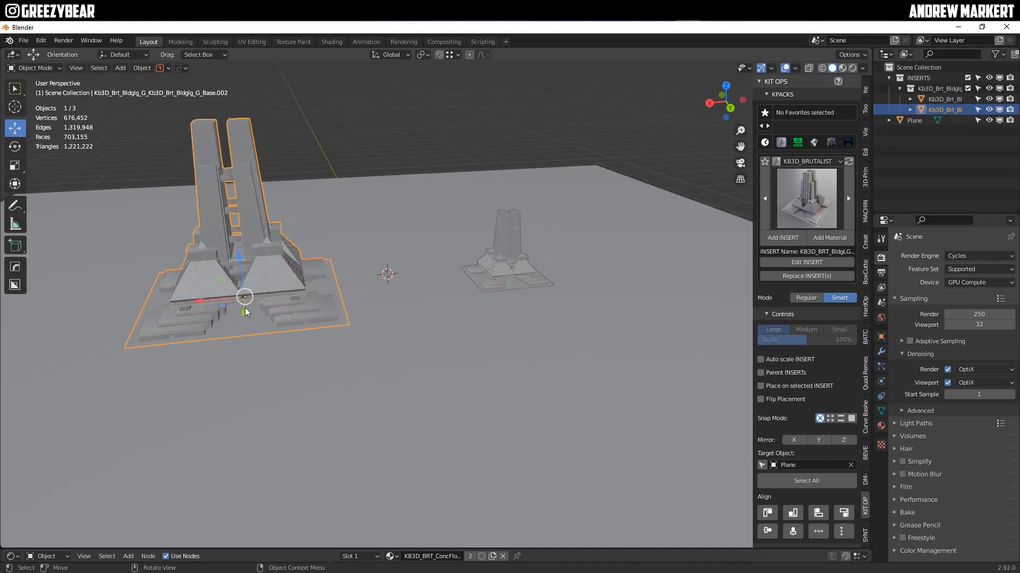
{"action": "left_click", "coordinate": [416, 141]}
Step: Add a mesh cube between the two buildings and raise it along Z
{"action": "left_click", "coordinate": [120, 68]}
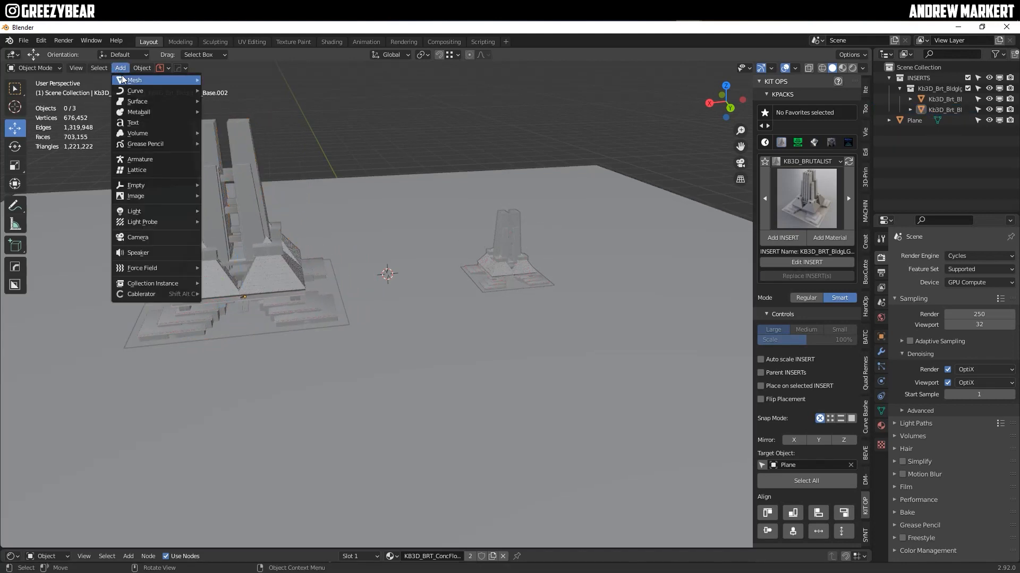
{"action": "mouse_move", "coordinate": [134, 80]}
{"action": "left_click", "coordinate": [239, 102]}
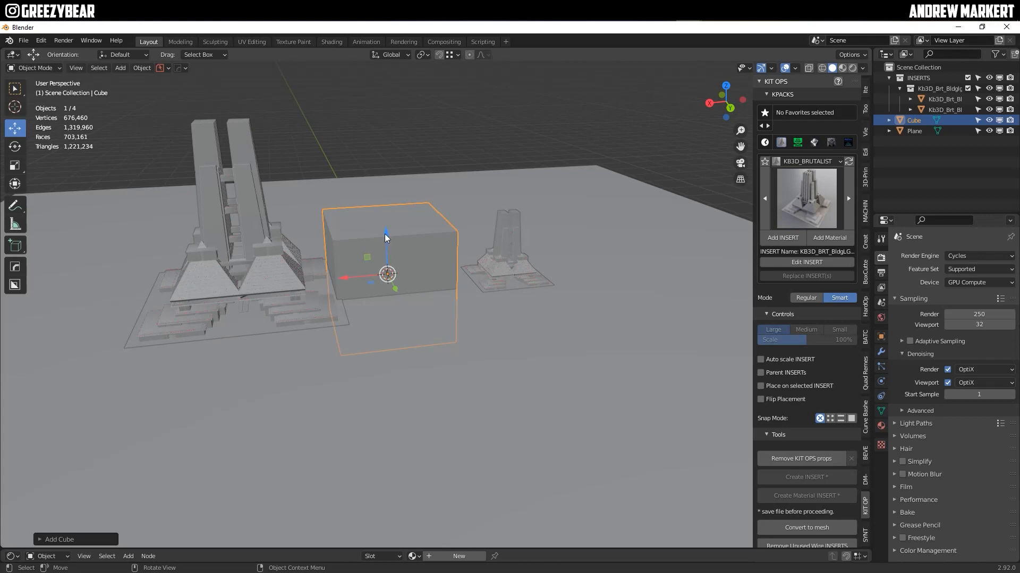
{"action": "left_click_drag", "start_coordinate": [385, 234], "coordinate": [385, 193]}
{"action": "middle_click_drag", "start_coordinate": [412, 236], "coordinate": [445, 221]}
Step: Add the building INSERT to the cube, rotate and scale it across the faces, and place it on the top face
{"action": "left_click", "coordinate": [774, 238]}
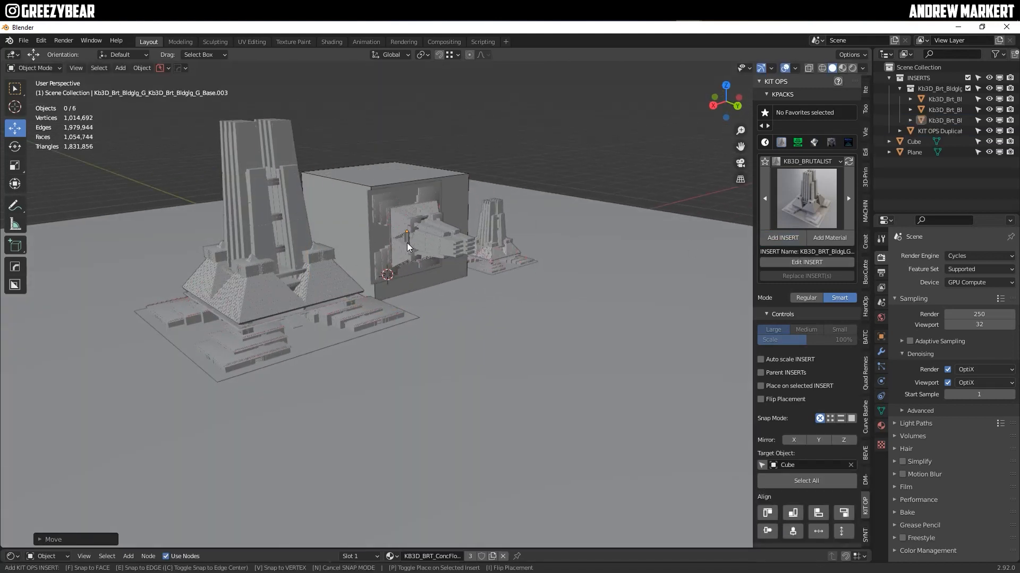
{"action": "scroll", "coordinate": [419, 246], "scroll_direction": "down", "scroll_amount": 4, "text": "alt"}
{"action": "scroll", "coordinate": [425, 241], "scroll_direction": "up", "scroll_amount": 5, "text": "ctrl"}
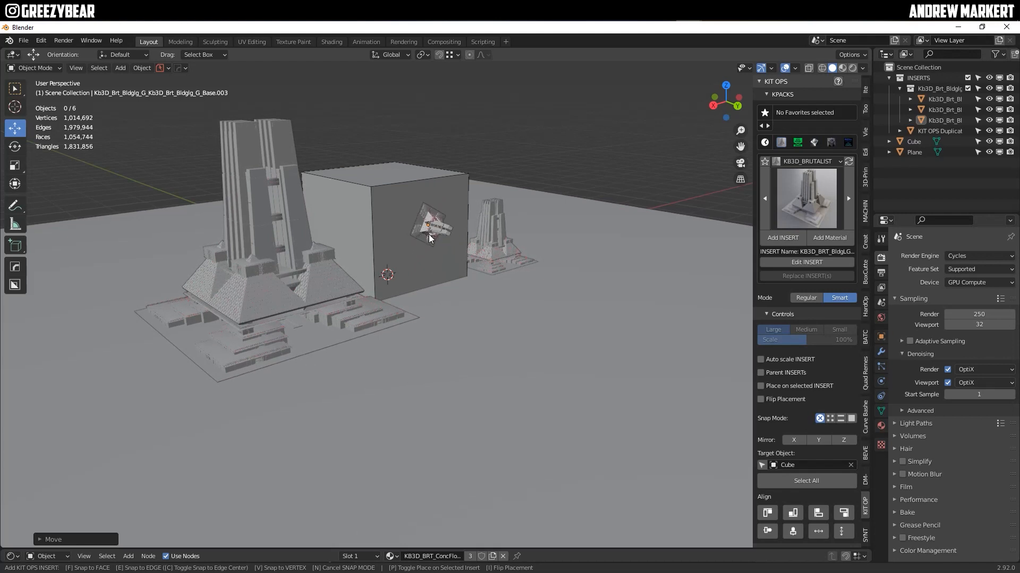
{"action": "scroll", "coordinate": [429, 239], "scroll_direction": "up", "scroll_amount": 5, "text": "ctrl"}
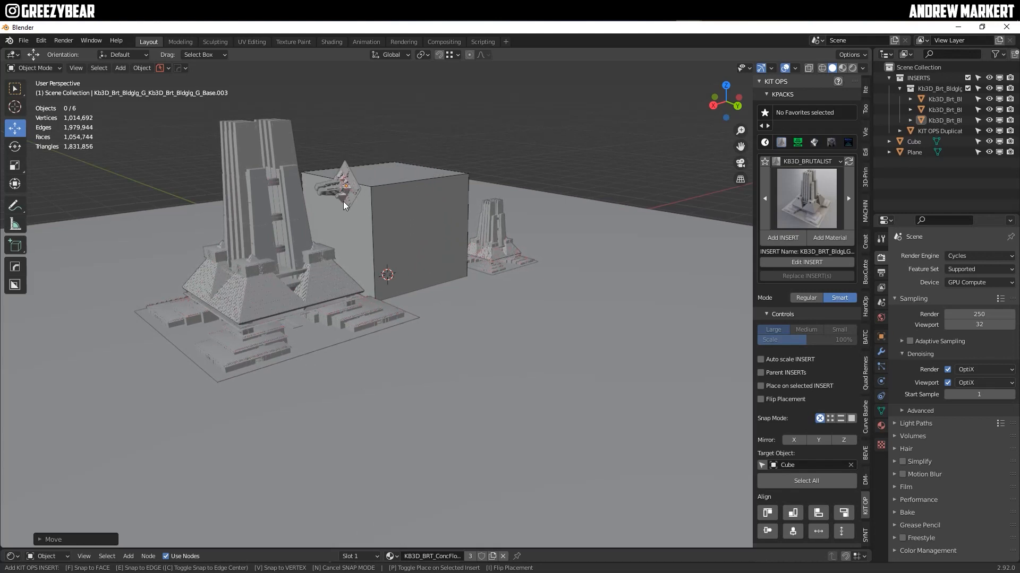
{"action": "left_click", "coordinate": [384, 187]}
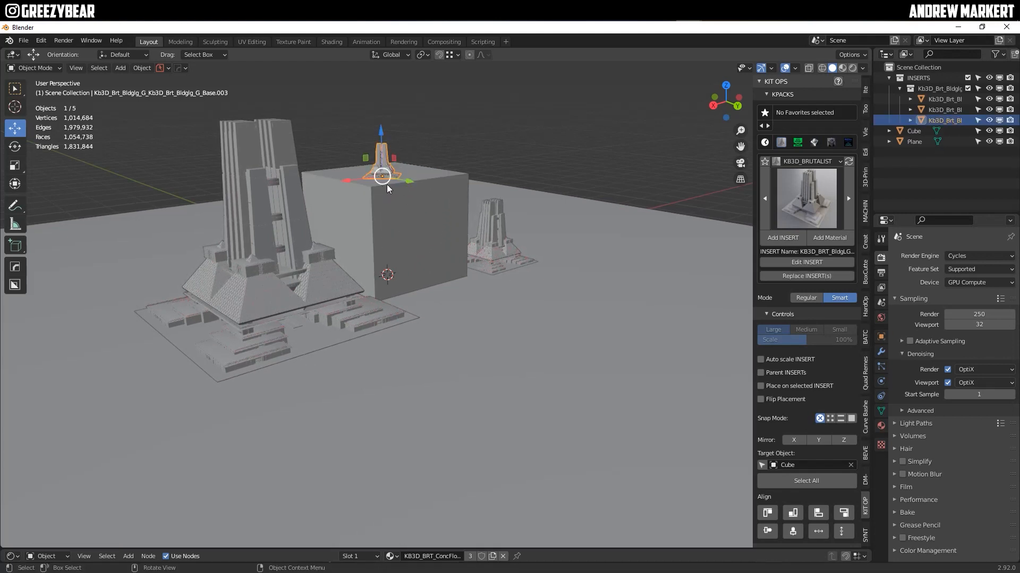
Step: Delete the small building on the cube and the cube itself
{"action": "key", "text": "Delete"}
{"action": "left_click", "coordinate": [396, 202]}
{"action": "key", "text": "Delete"}
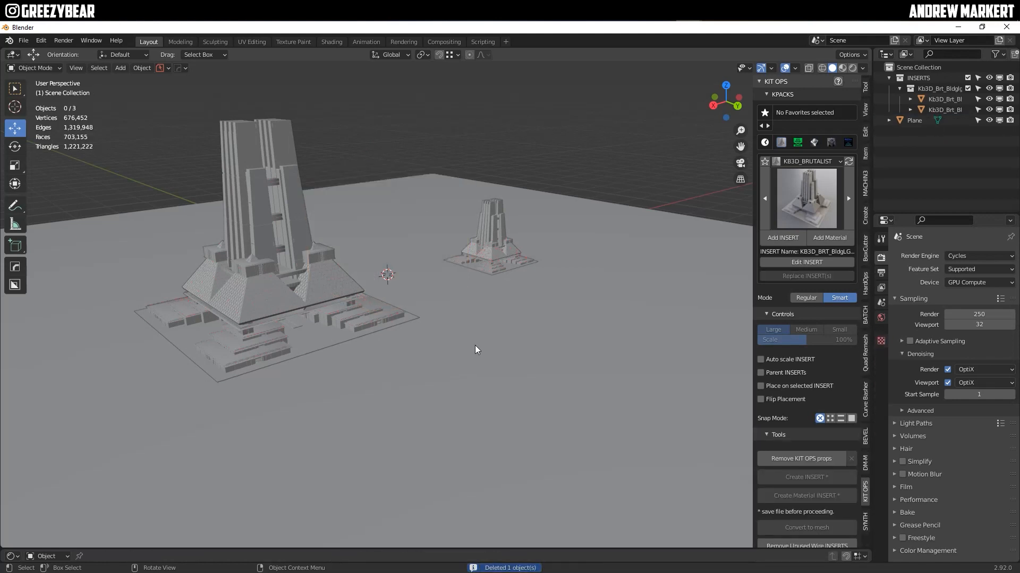
Step: Select the plane, browse the INSERTs of the BMS-ENTRANCES KPACK and return to the KB3D_BRUTALIST KPACK
{"action": "left_click", "coordinate": [475, 345]}
{"action": "scroll", "coordinate": [459, 304], "scroll_direction": "down", "scroll_amount": 6}
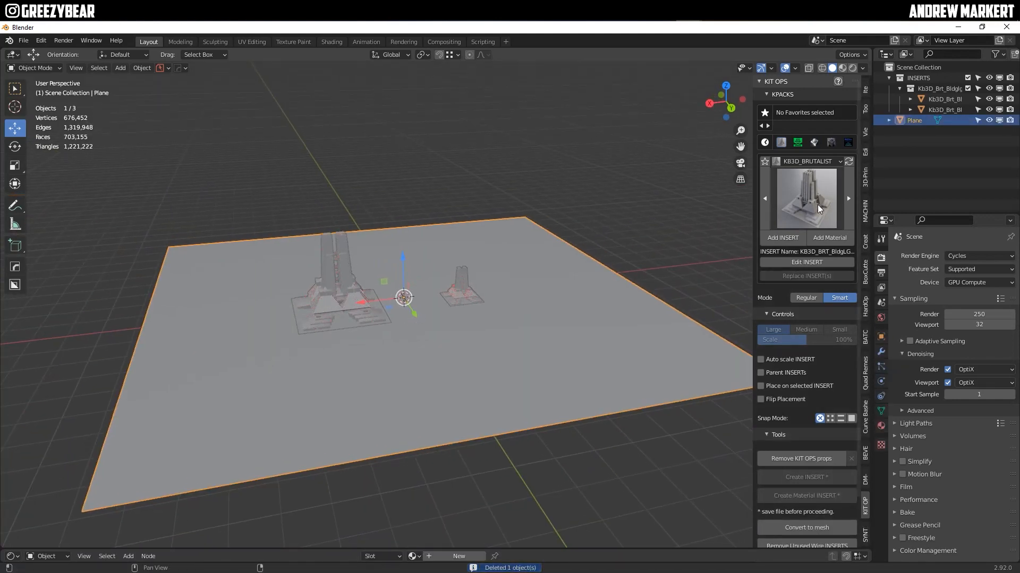
{"action": "left_click", "coordinate": [808, 161]}
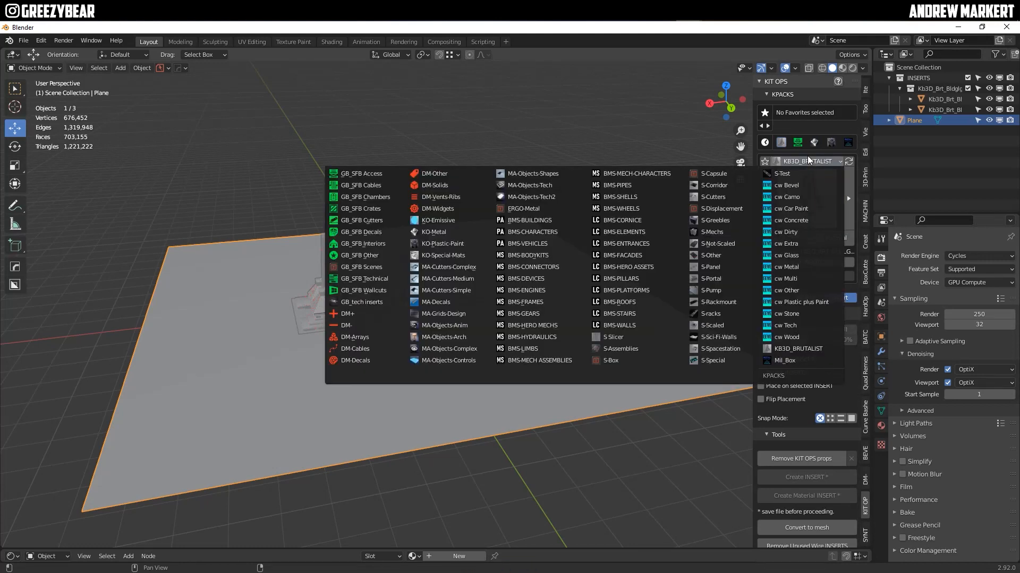
{"action": "left_click", "coordinate": [640, 244]}
{"action": "left_click", "coordinate": [808, 201]}
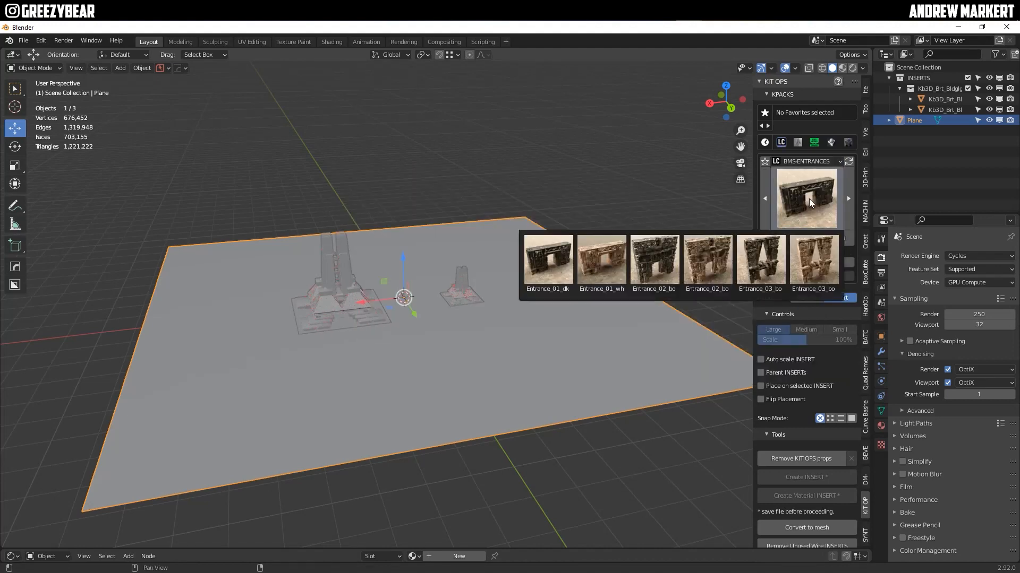
{"action": "left_click", "coordinate": [813, 160]}
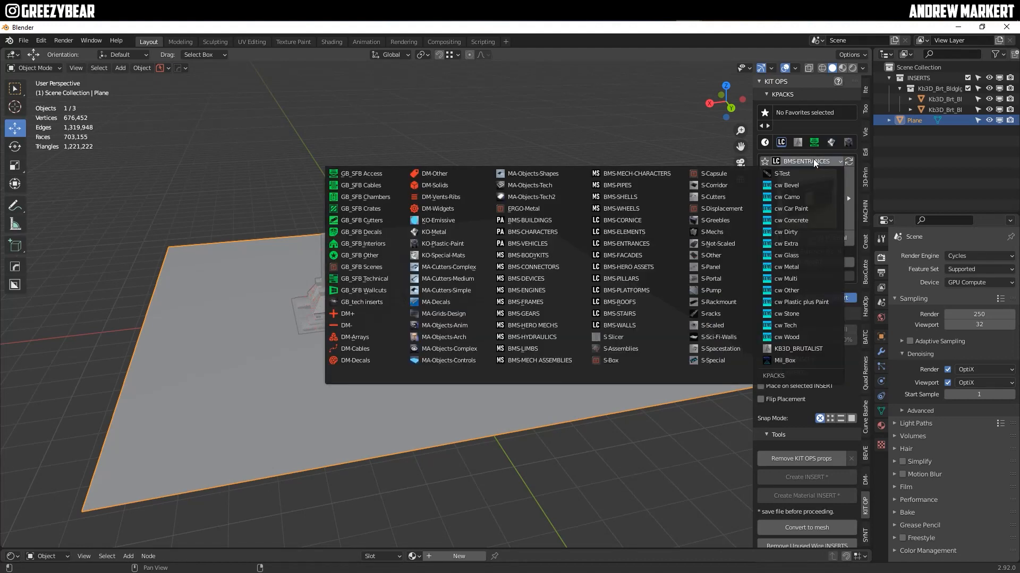
{"action": "left_click", "coordinate": [798, 348]}
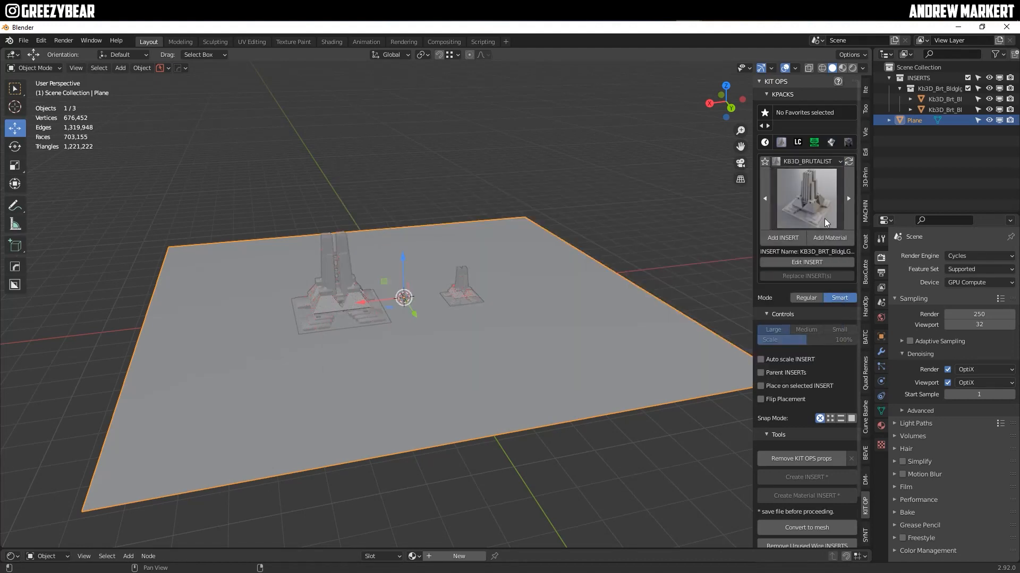
{"action": "left_click", "coordinate": [824, 217]}
{"action": "left_click", "coordinate": [824, 212]}
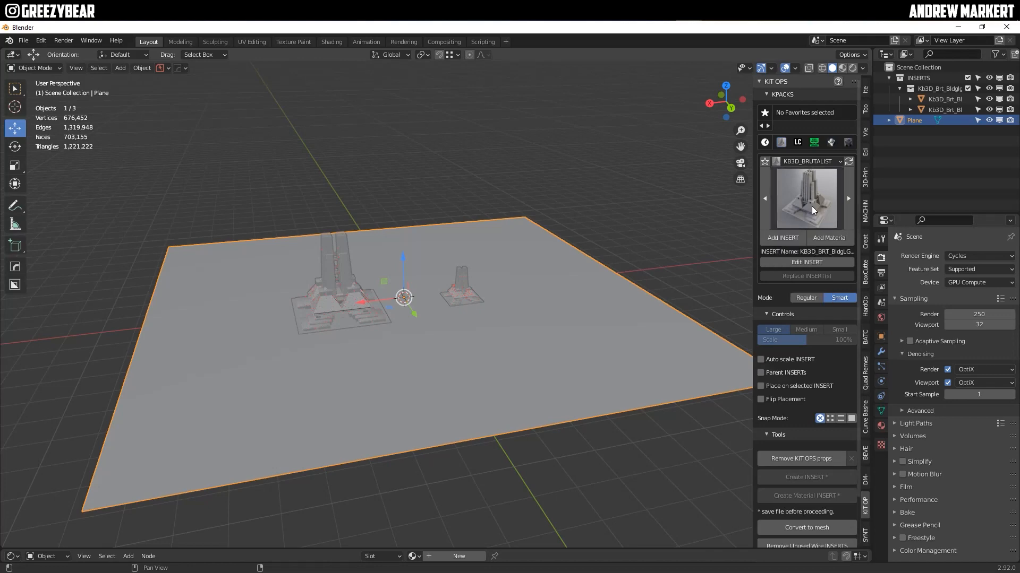
Step: Deselect the plane and switch the viewport to Material Preview shading to inspect the two buildings
{"action": "left_click", "coordinate": [588, 174]}
{"action": "middle_click_drag", "start_coordinate": [386, 319], "coordinate": [448, 403]}
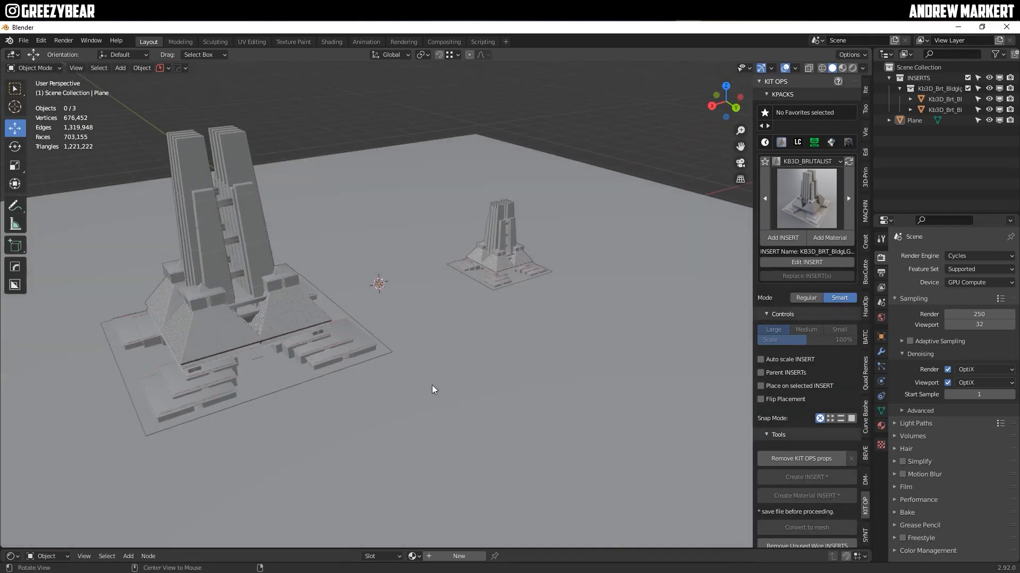
{"action": "left_click", "coordinate": [814, 186]}
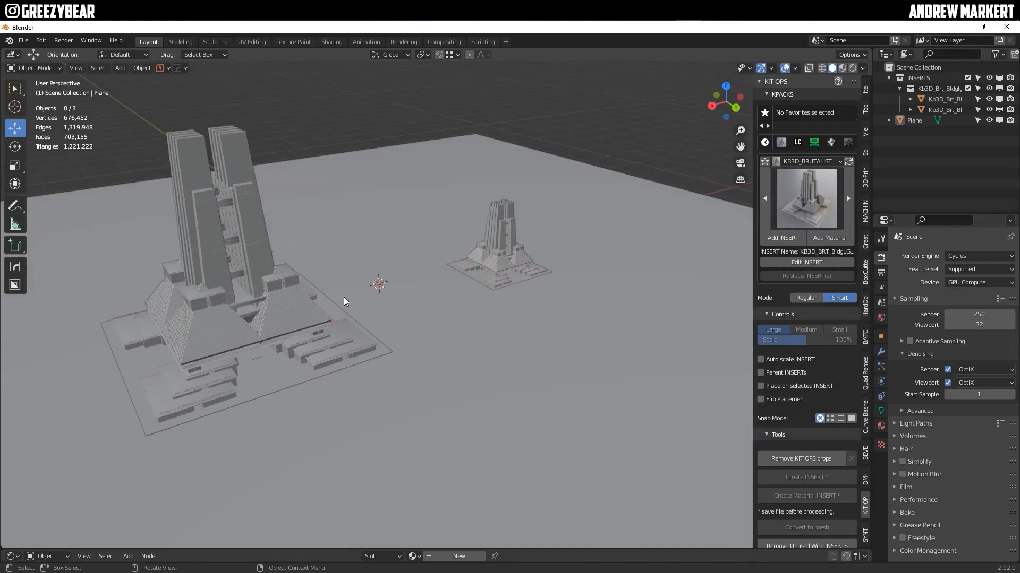
{"action": "middle_click_drag", "start_coordinate": [346, 302], "coordinate": [407, 298]}
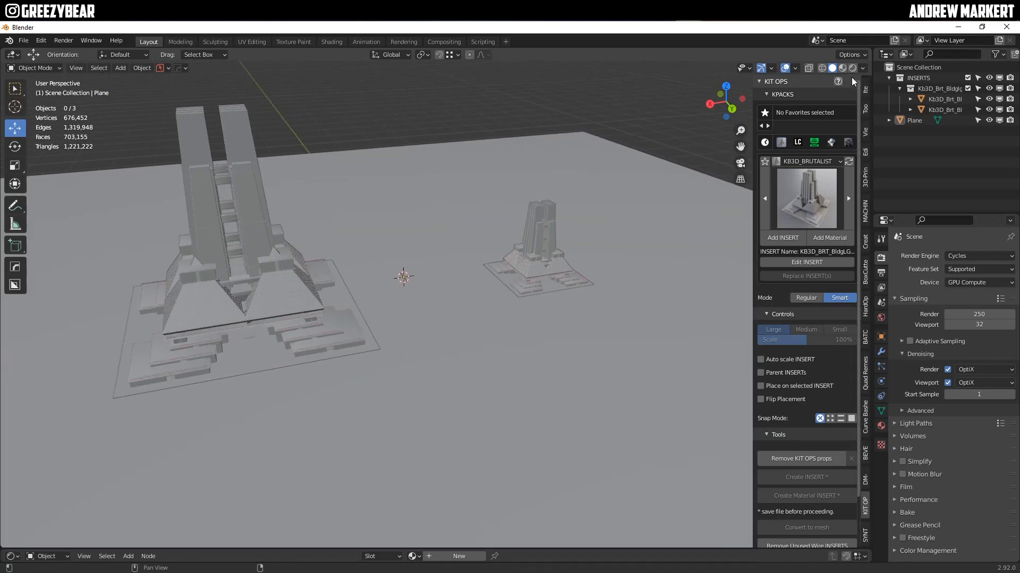
{"action": "left_click", "coordinate": [842, 68]}
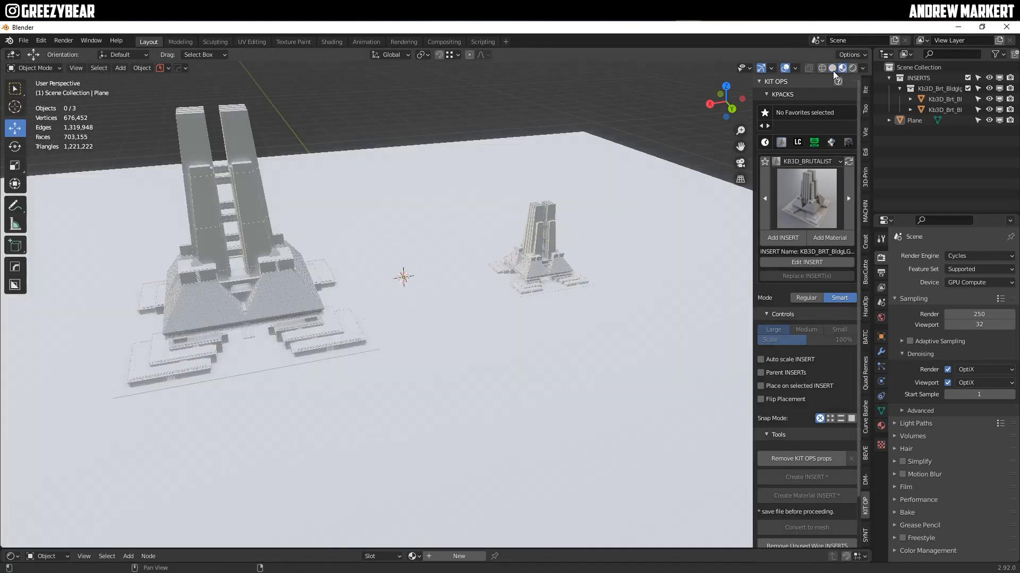
Step: Switch to the other open Blender window with the KitBash kit scene
{"action": "mouse_move", "coordinate": [688, 12]}
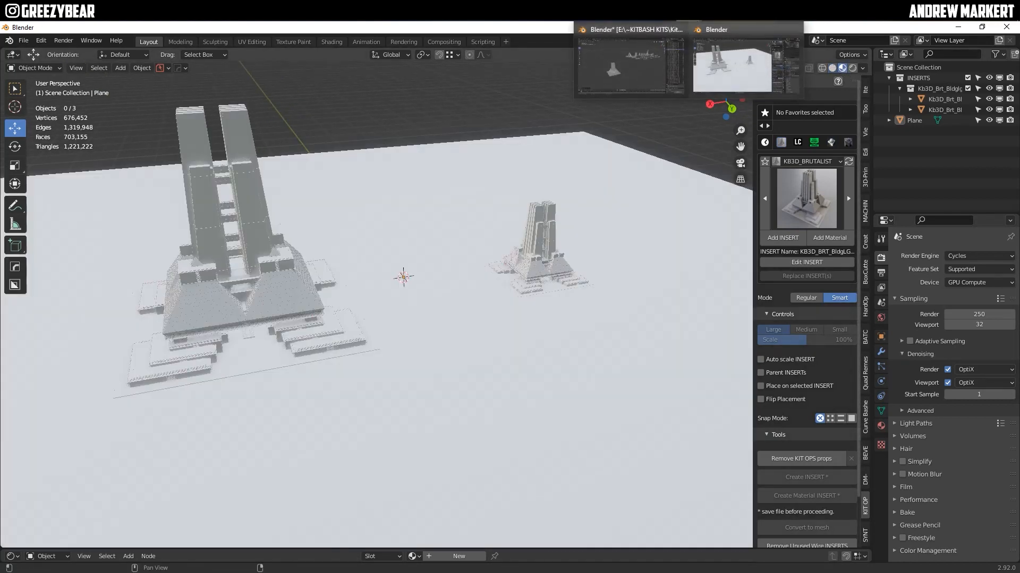